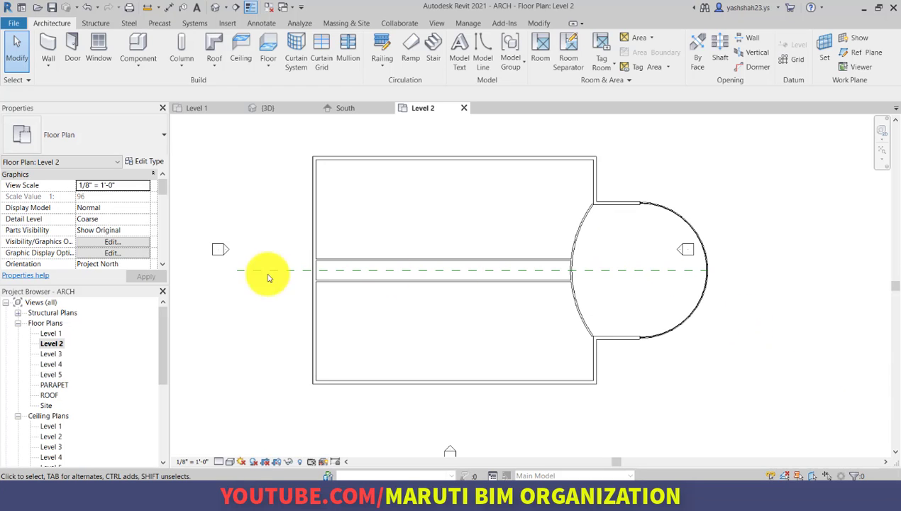
# - Open the Level 1 floor plan
pyautogui.doubleClick(58, 335)
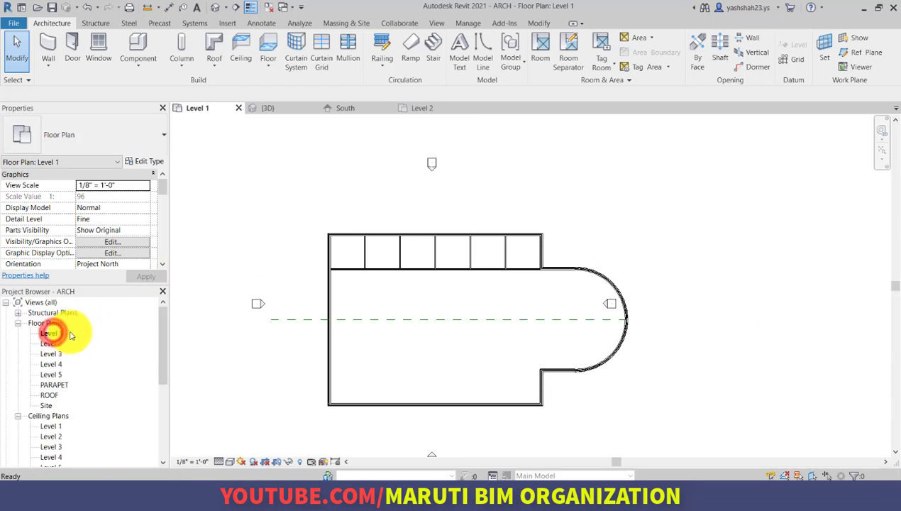
pyautogui.scroll(2, 432, 273)
pyautogui.scroll(5, 286, 261)
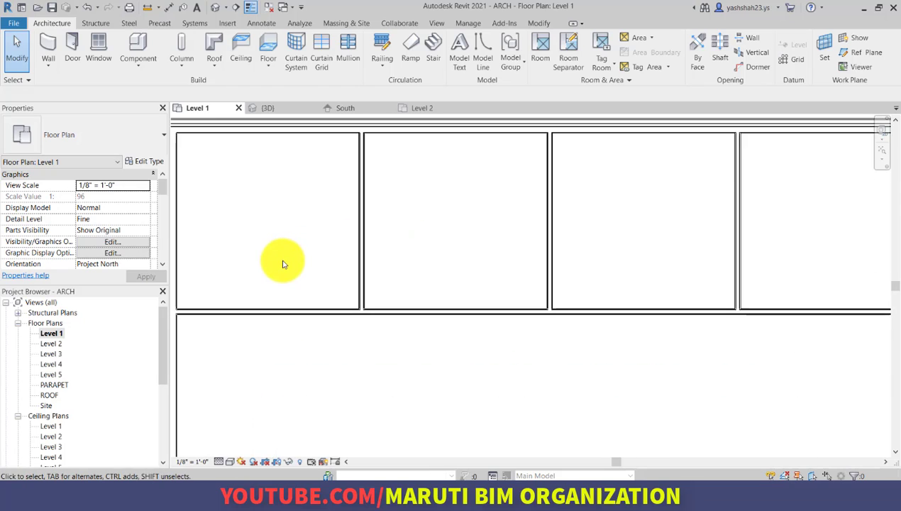
pyautogui.scroll(-1, 477, 294)
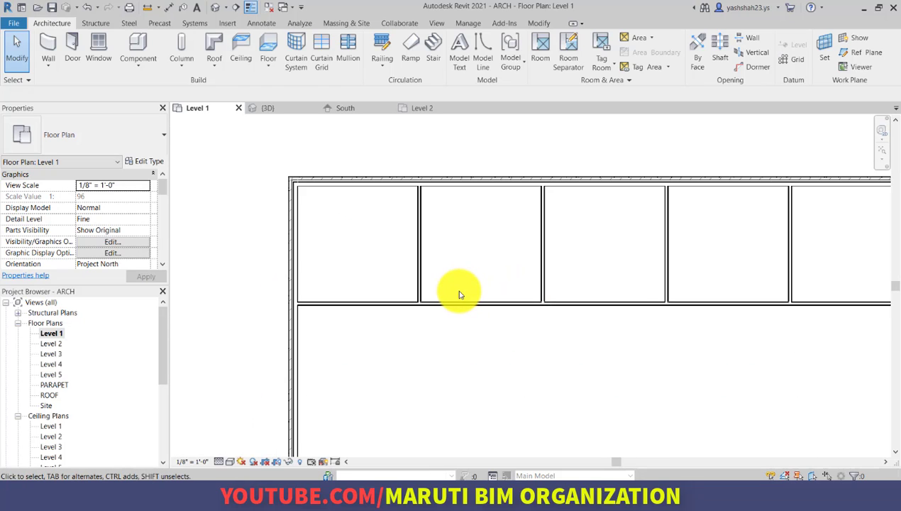
pyautogui.click(74, 62)
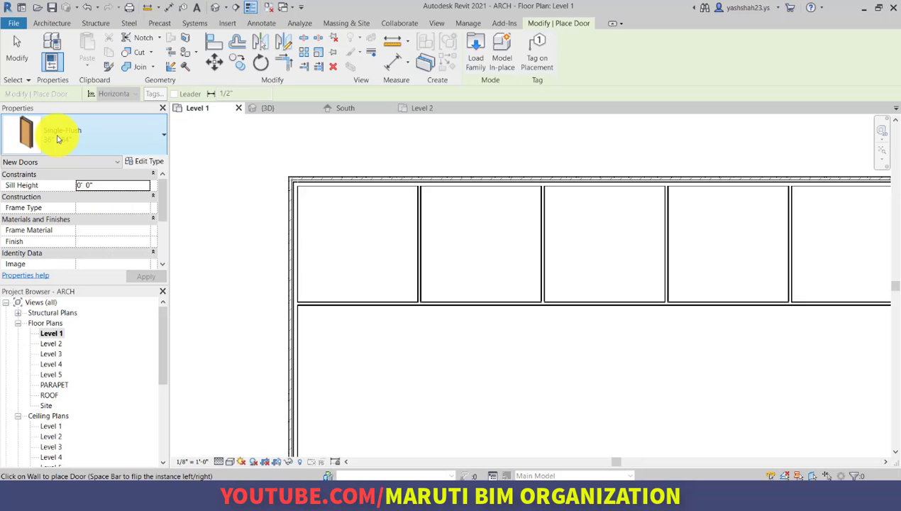
pyautogui.click(9, 68)
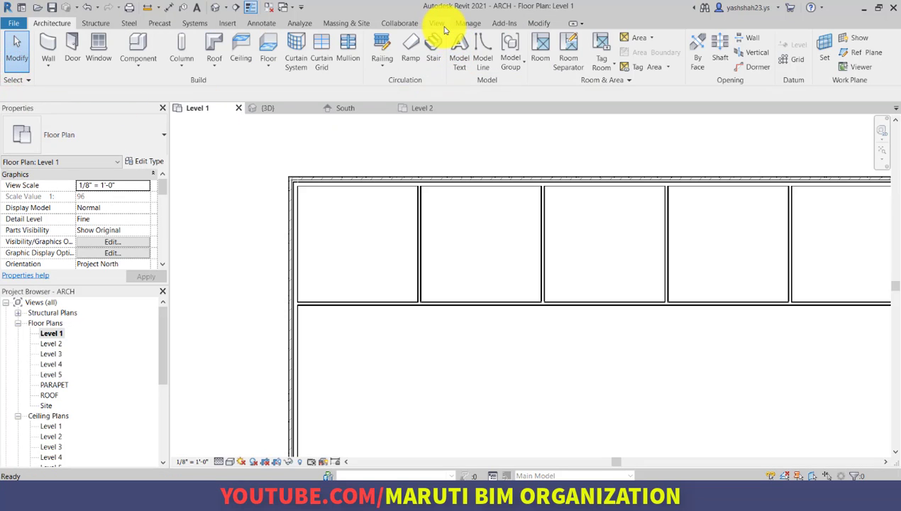
# - Set temporary dimensions to measure from wall faces and from door and window openings
pyautogui.click(461, 23)
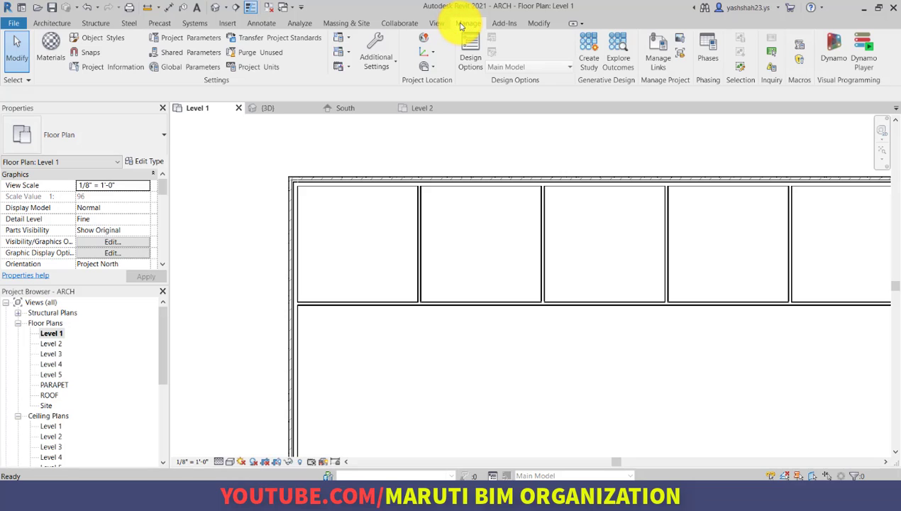
pyautogui.click(384, 59)
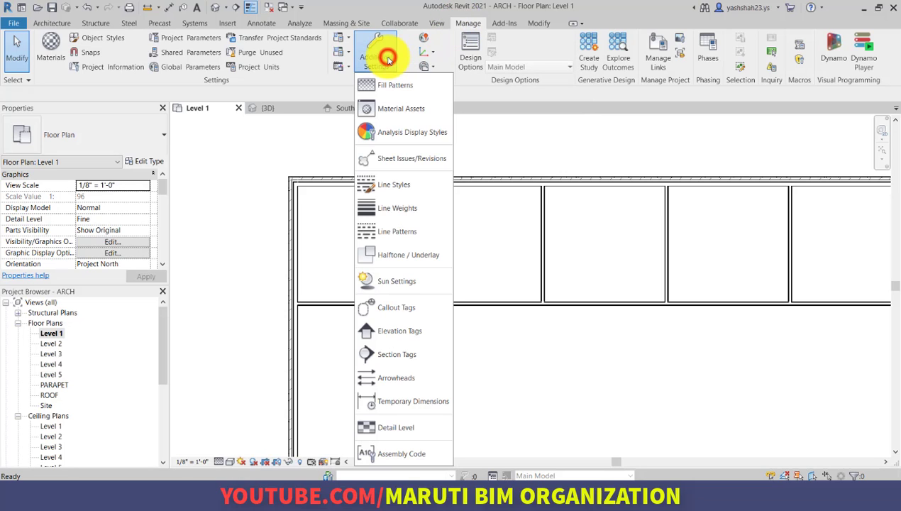
pyautogui.click(399, 402)
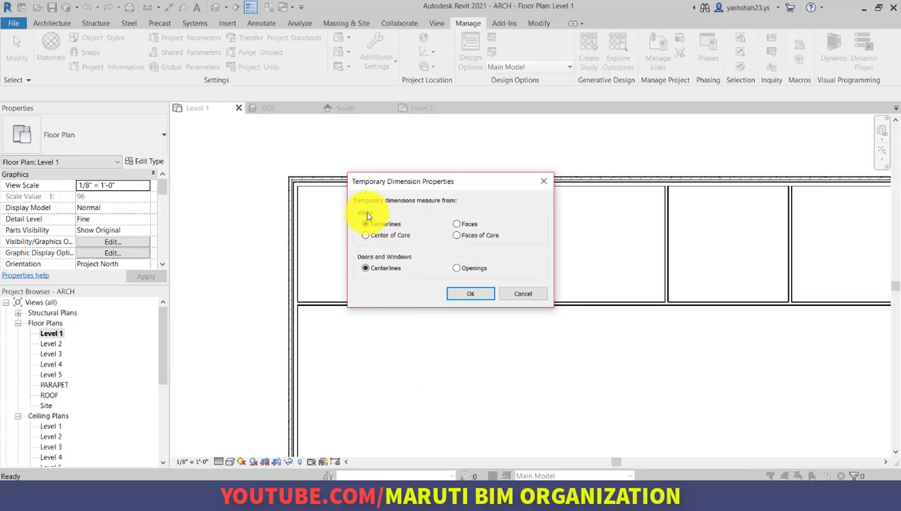
pyautogui.click(458, 224)
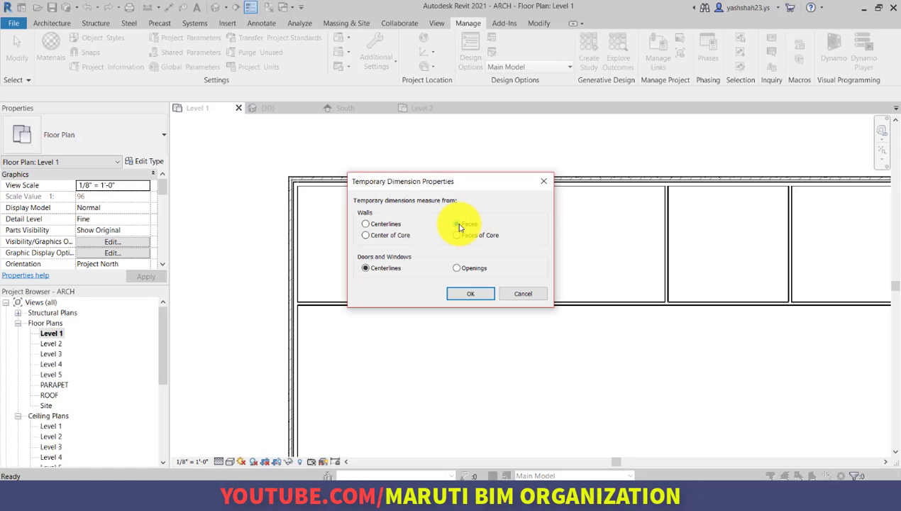
pyautogui.click(459, 266)
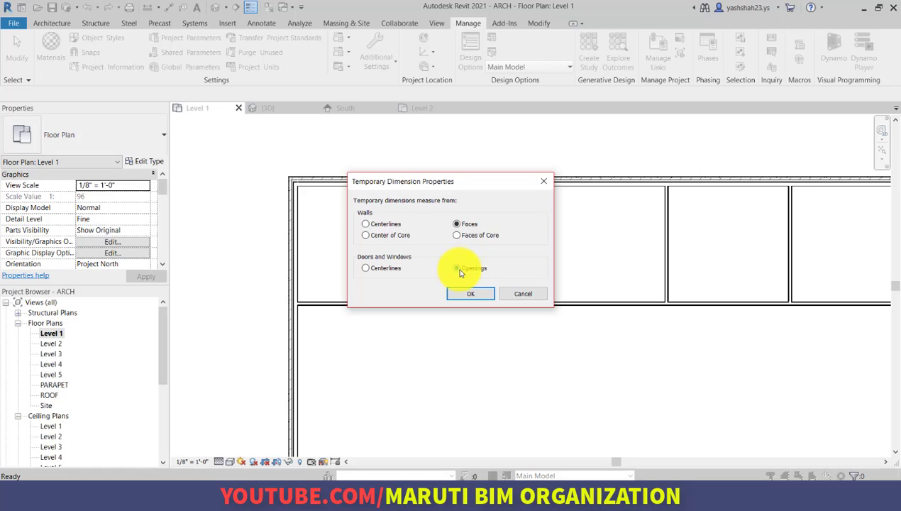
pyautogui.click(460, 291)
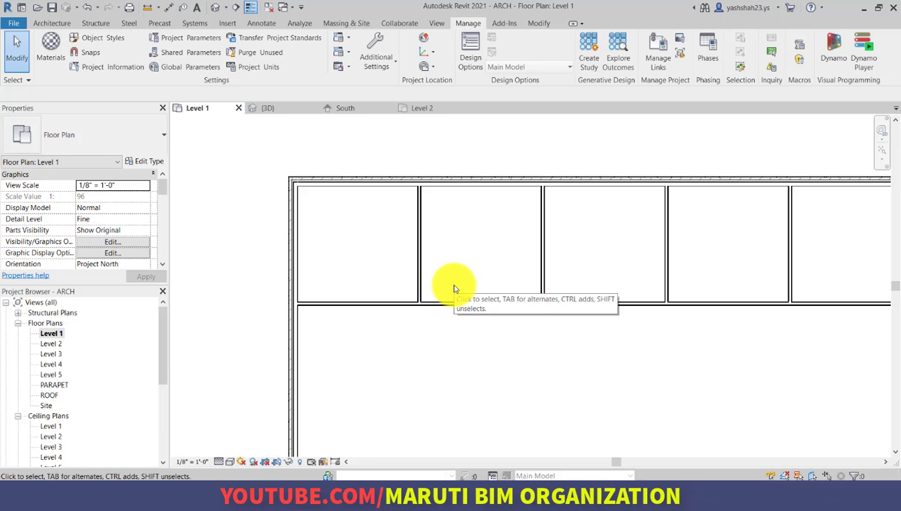
# - Check the temporary dimensions on both sides of the first interior partition in the row of rooms
pyautogui.click(419, 250)
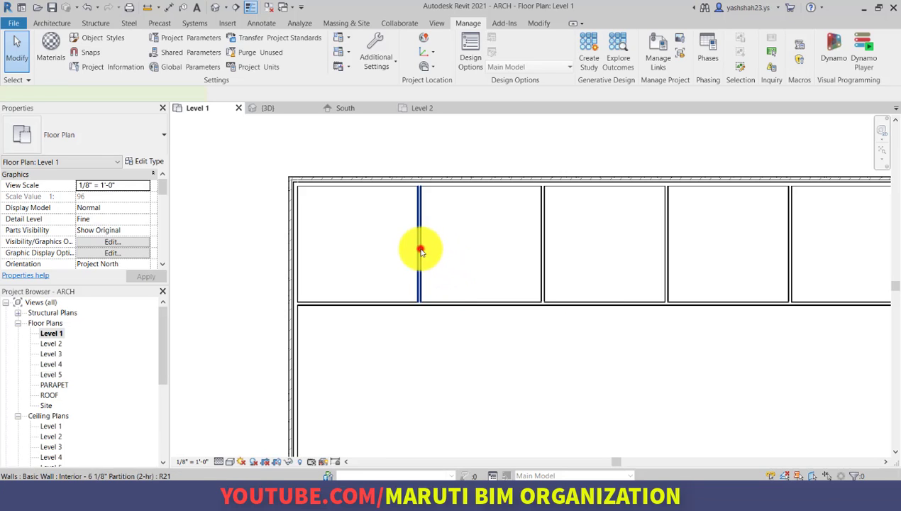
pyautogui.moveTo(363, 259); pyautogui.dragTo(338, 284, button='middle')
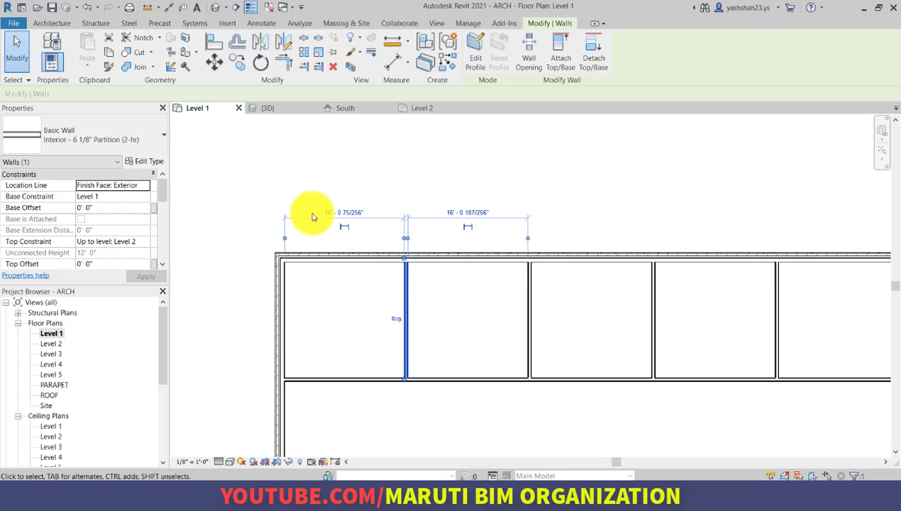
pyautogui.scroll(-2, 475, 296)
pyautogui.click(423, 202)
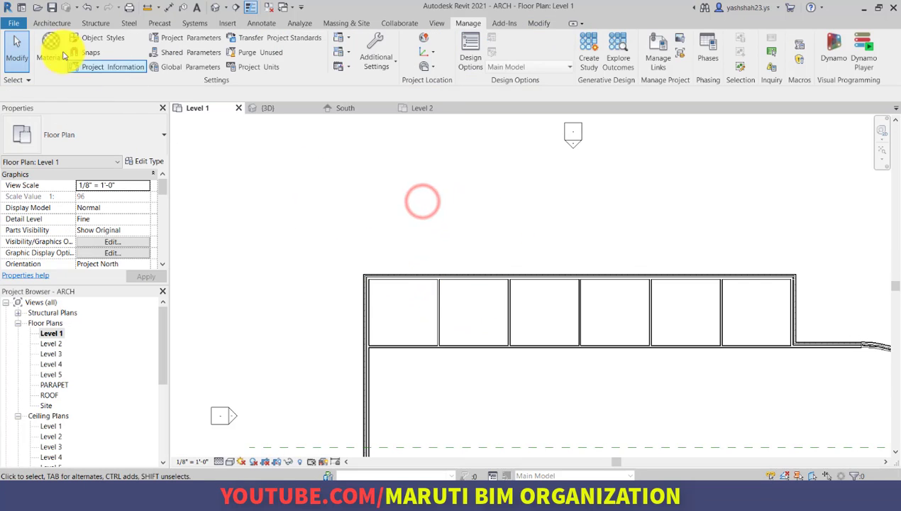
# - Draw a rectangle of interior partition walls about 34'-5" by 11'-9" in the empty area above the building
pyautogui.click(52, 23)
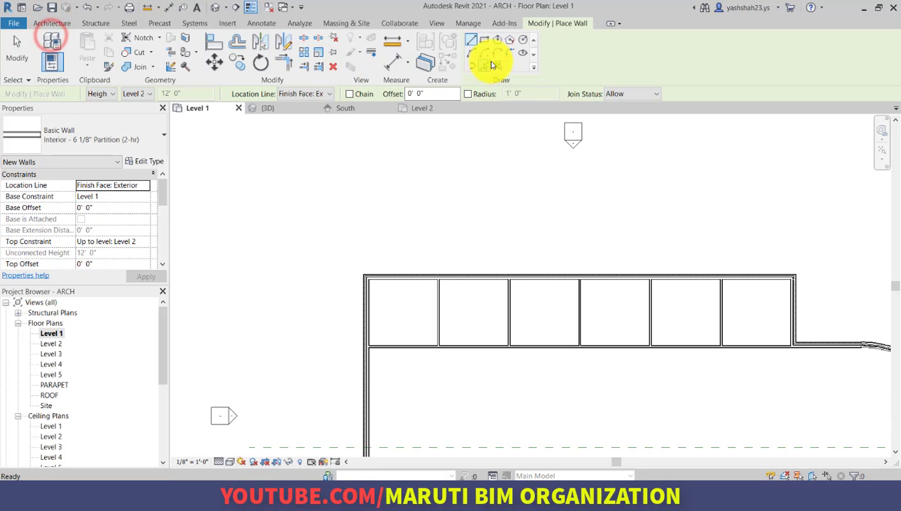
pyautogui.click(483, 39)
pyautogui.click(288, 177)
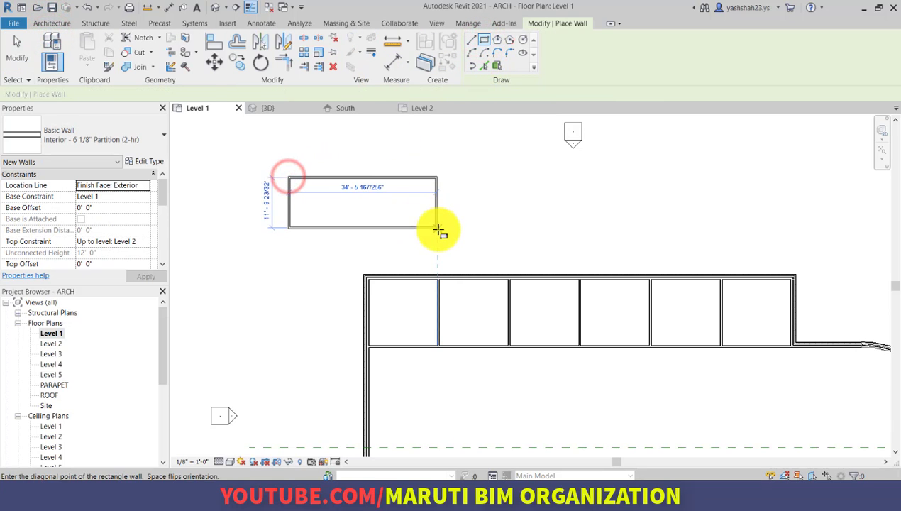
pyautogui.click(437, 227)
pyautogui.click(21, 50)
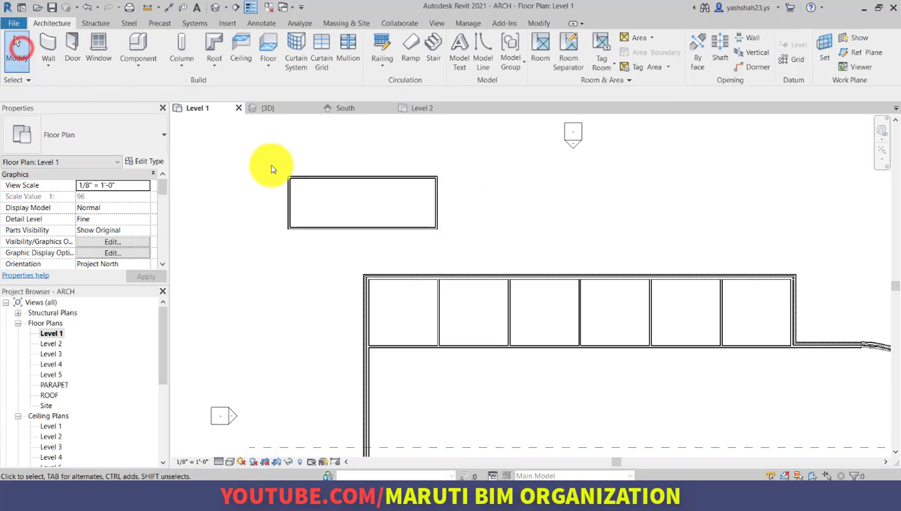
# - Set the gap between the rectangle's lower wall and the building to 6' and make that temporary dimension permanent
pyautogui.scroll(4, 276, 172)
pyautogui.click(495, 296)
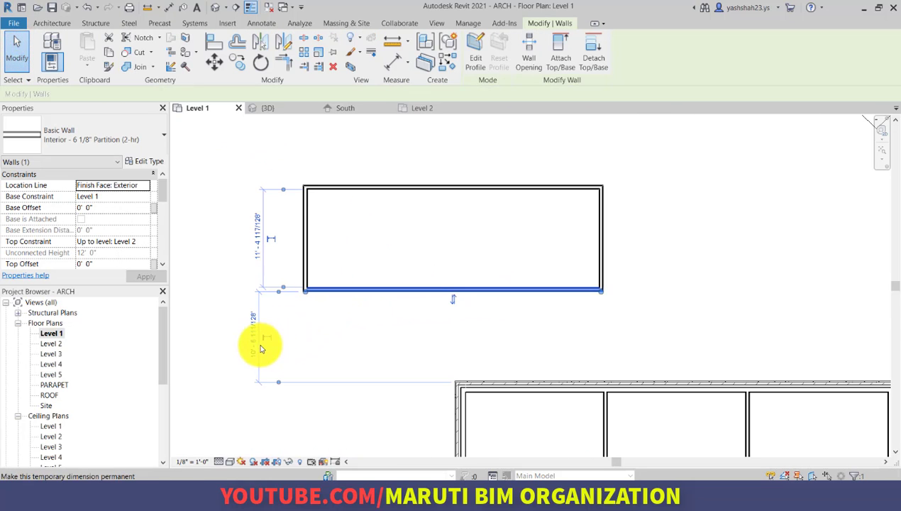
pyautogui.click(250, 354)
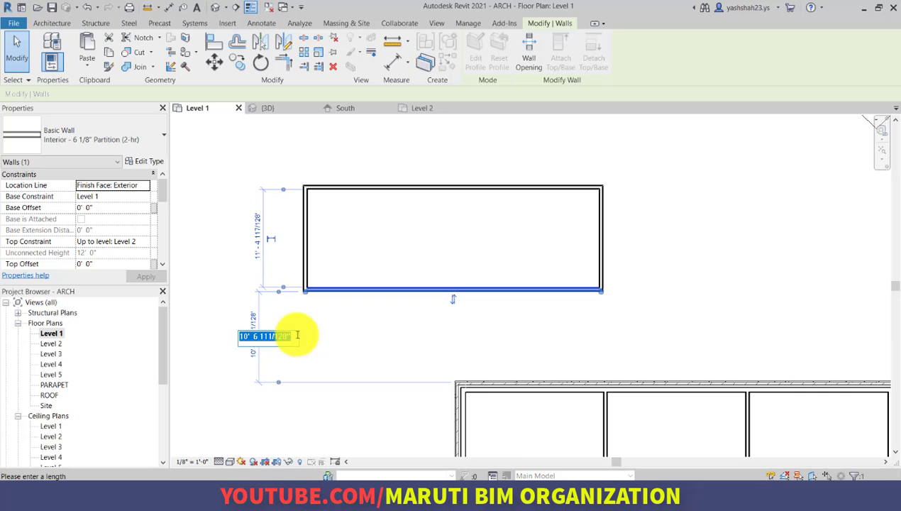
pyautogui.write('6')
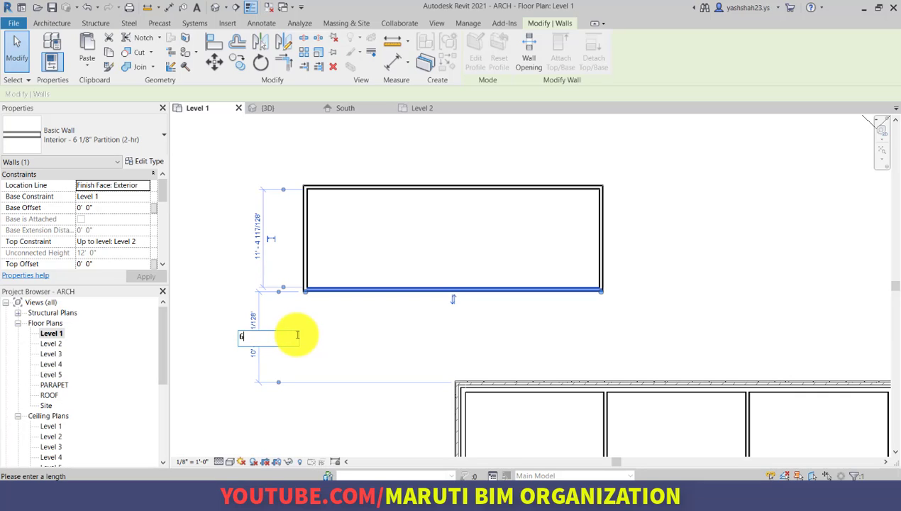
pyautogui.press('Return')
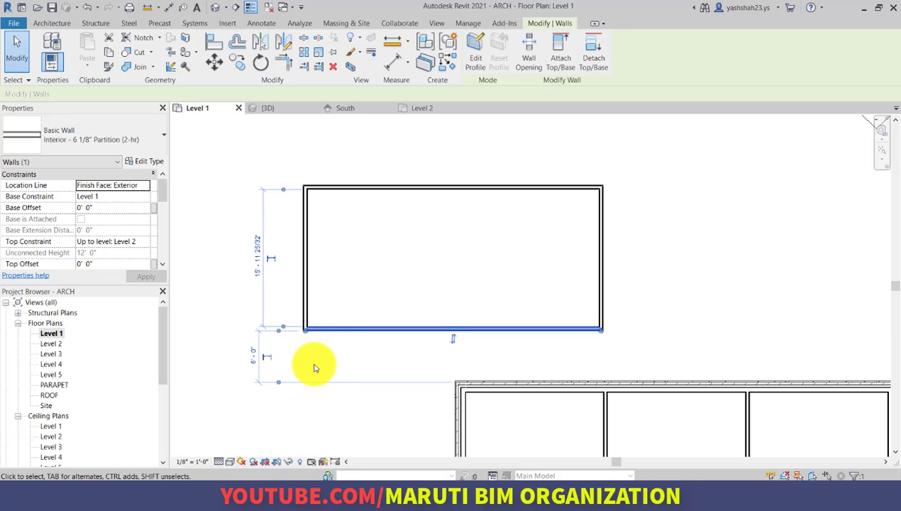
pyautogui.click(270, 358)
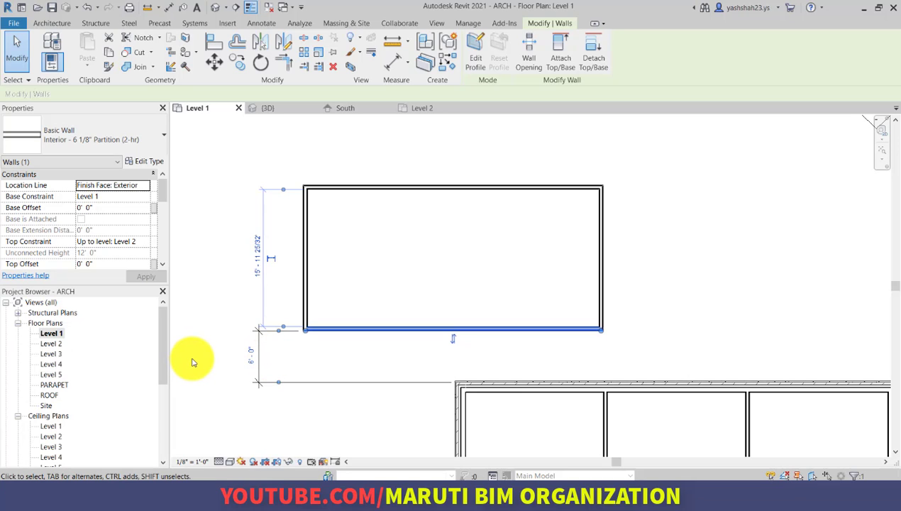
pyautogui.click(191, 362)
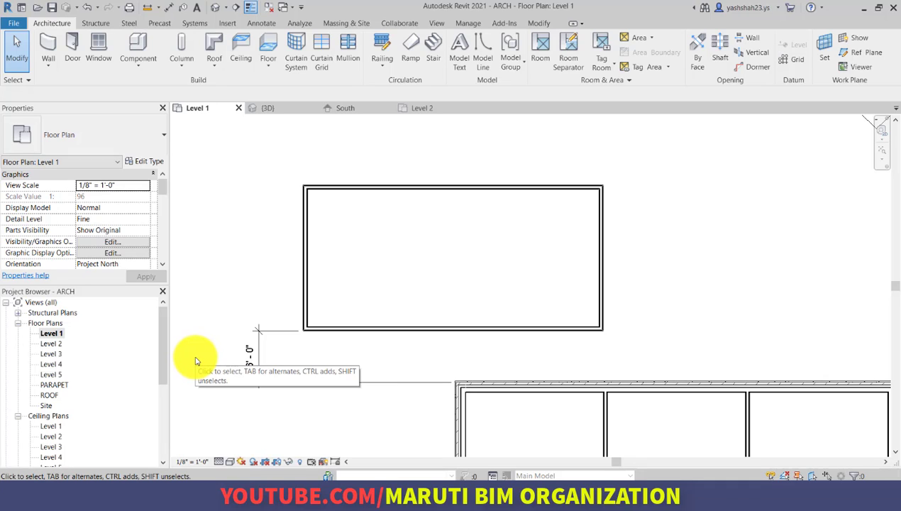
pyautogui.press('d')
pyautogui.press('i')
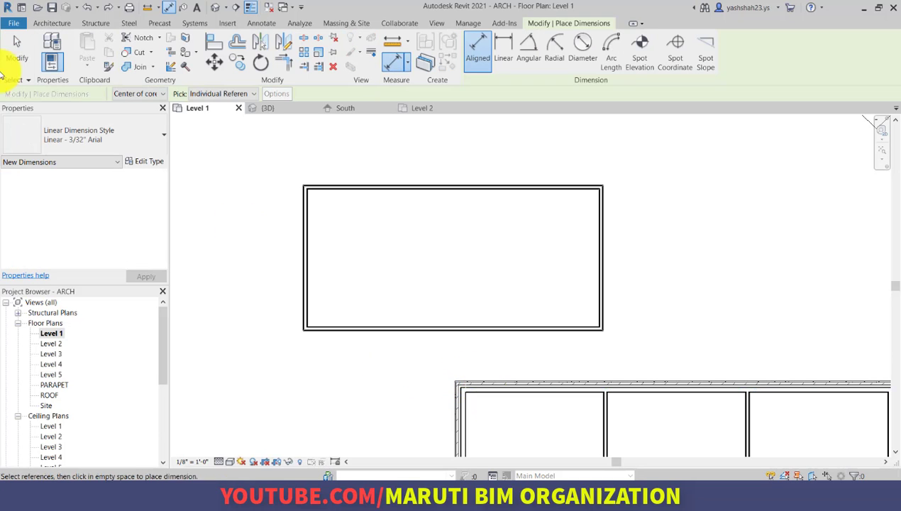
pyautogui.click(16, 45)
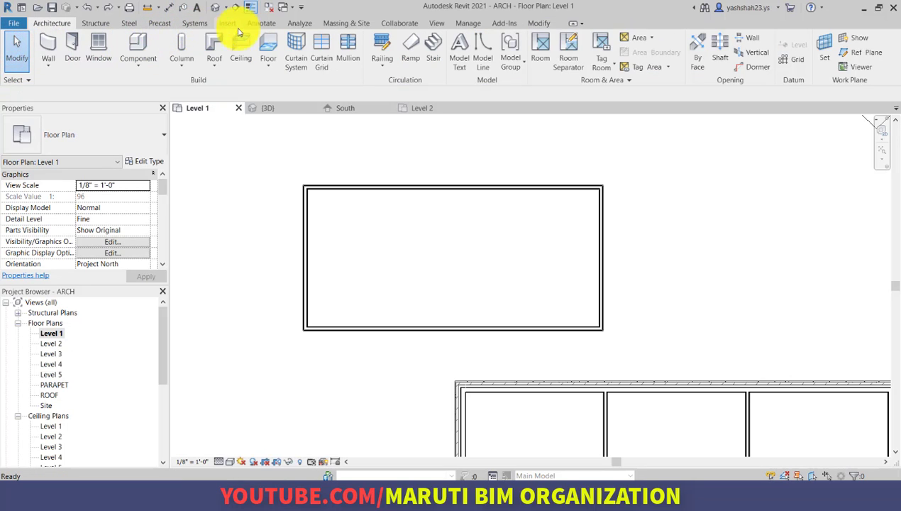
# - Add an aligned dimension across the building's upper wall and the rectangle's lower and upper walls, with its segments constrained equal
pyautogui.click(261, 22)
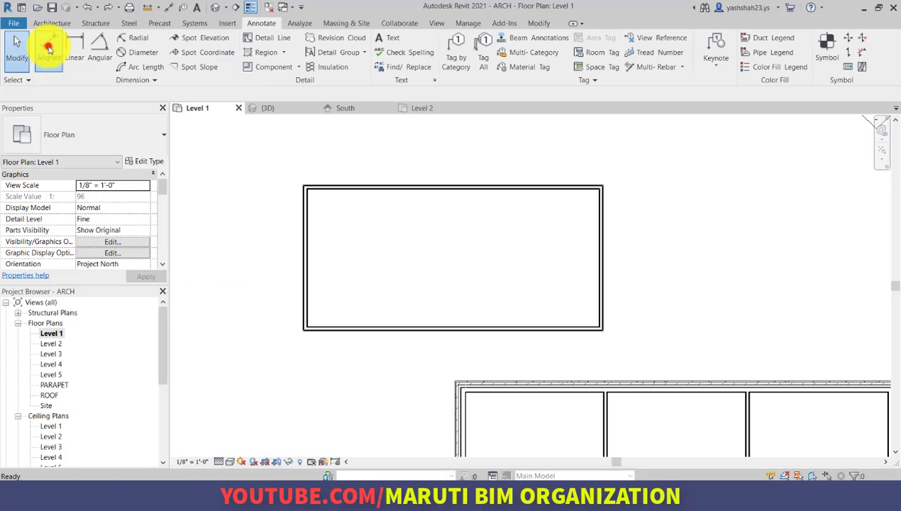
pyautogui.click(48, 45)
pyautogui.click(524, 385)
pyautogui.click(501, 327)
pyautogui.click(502, 187)
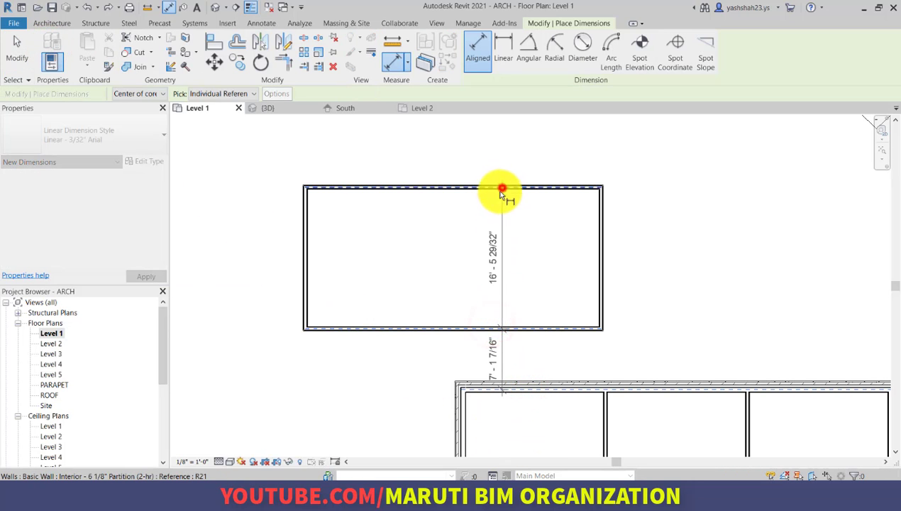
pyautogui.click(471, 217)
pyautogui.click(441, 289)
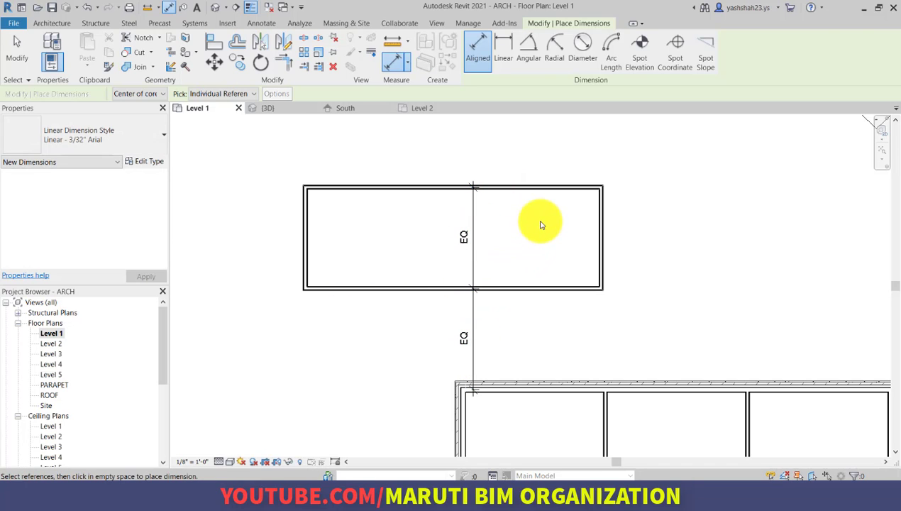
pyautogui.press('Escape')
pyautogui.press('Escape')
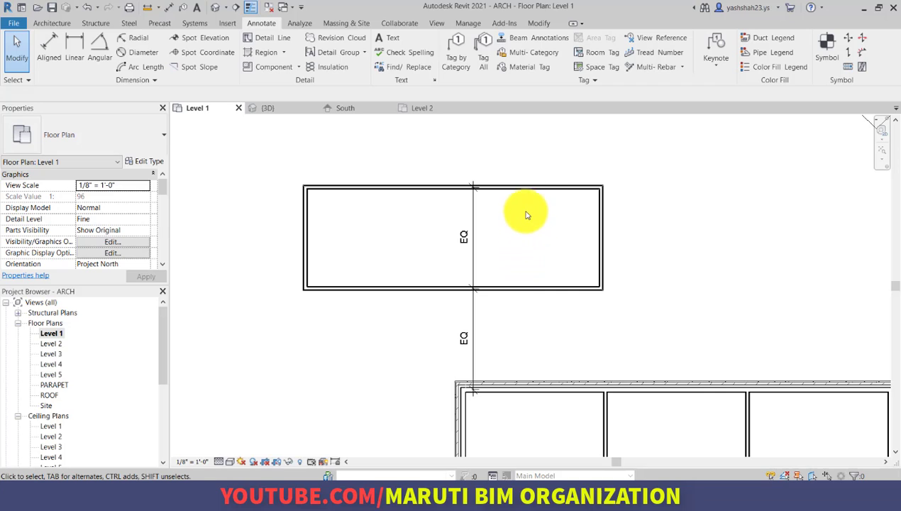
# - Set the distance from the rectangle's upper wall to the building's upper wall to 30'
pyautogui.click(536, 193)
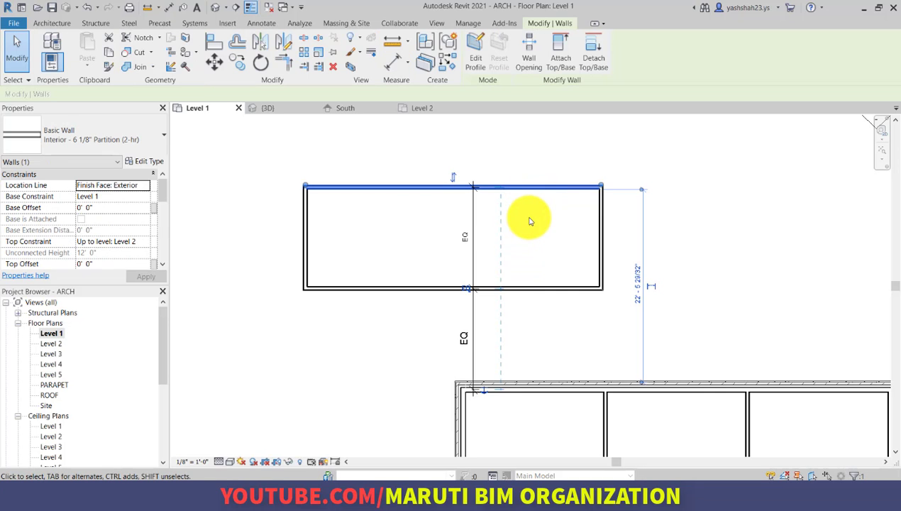
pyautogui.click(630, 291)
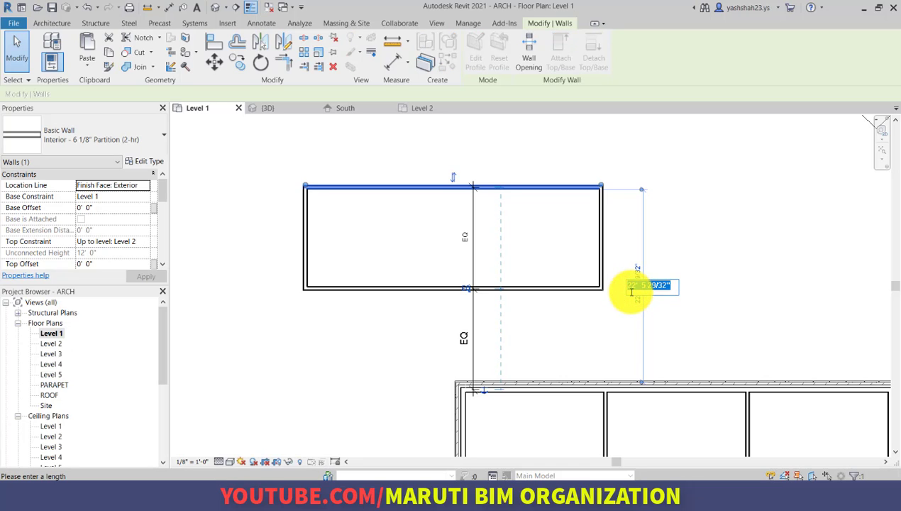
pyautogui.press('Return')
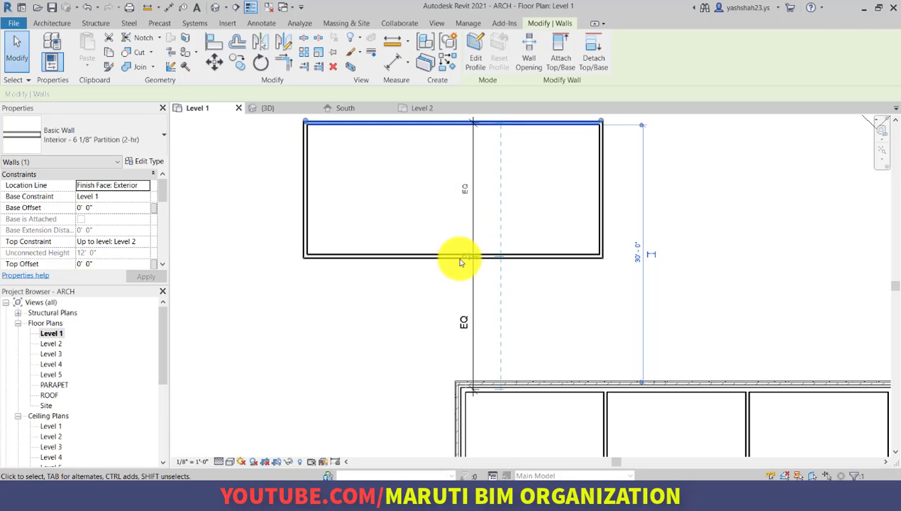
# - Delete the equality dimension between the three walls and remove its constraints
pyautogui.click(436, 293)
pyautogui.click(476, 291)
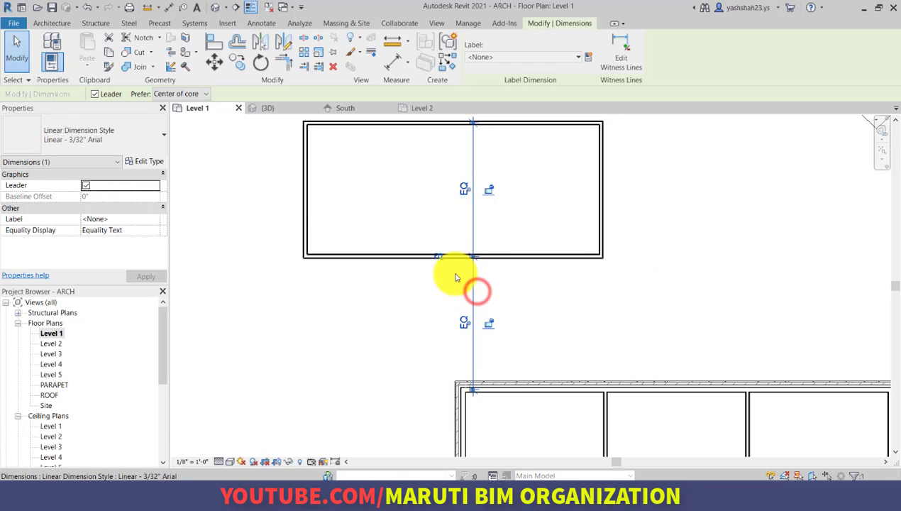
pyautogui.press('Delete')
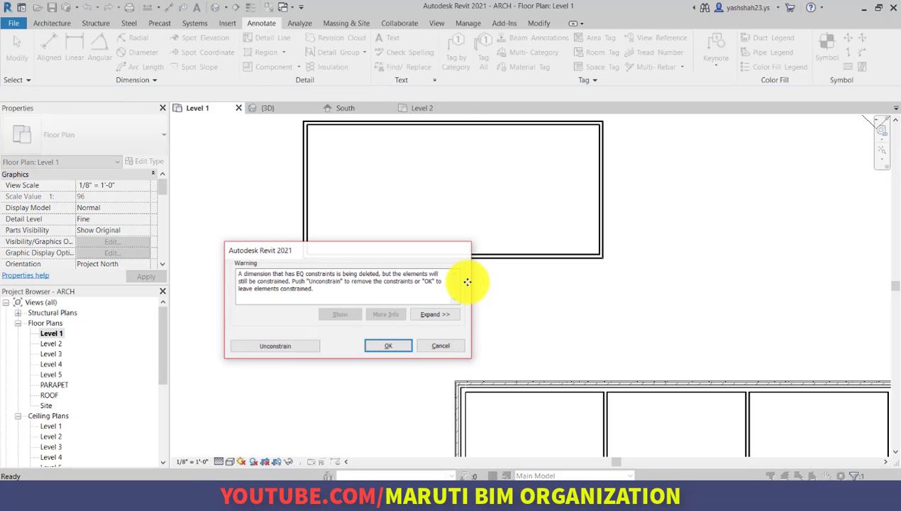
pyautogui.click(277, 348)
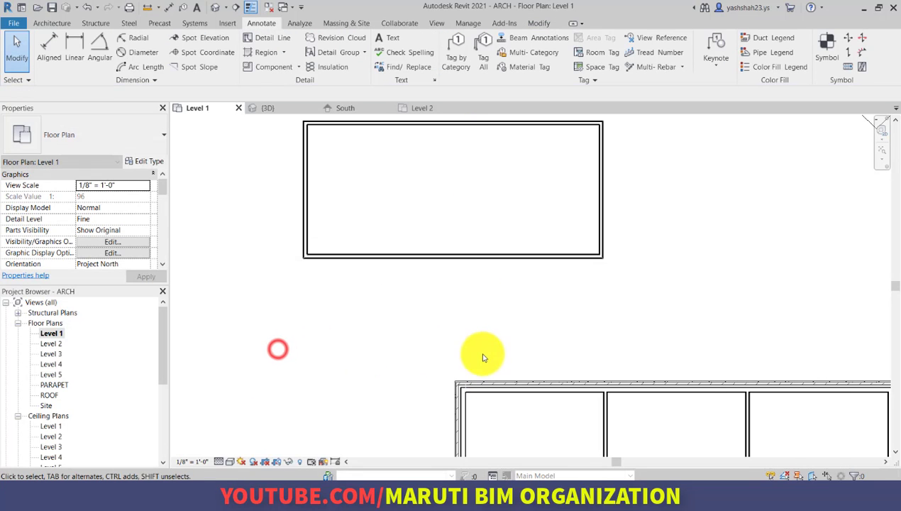
# - Set the distance from the rectangle's upper wall to the building's upper wall to 40' using the wall's temporary dimension
pyautogui.scroll(-2, 479, 354)
pyautogui.click(498, 177)
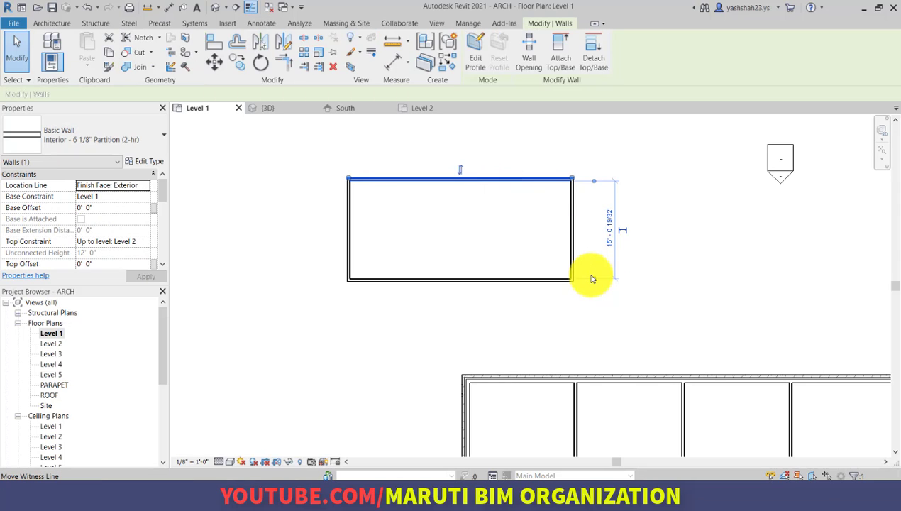
pyautogui.moveTo(593, 278); pyautogui.dragTo(586, 375)
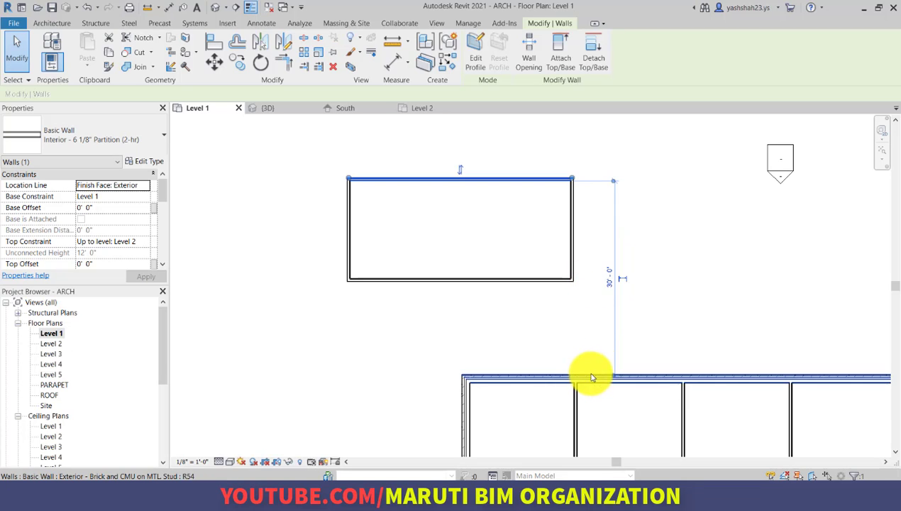
pyautogui.click(604, 278)
pyautogui.write('40')
pyautogui.press('Return')
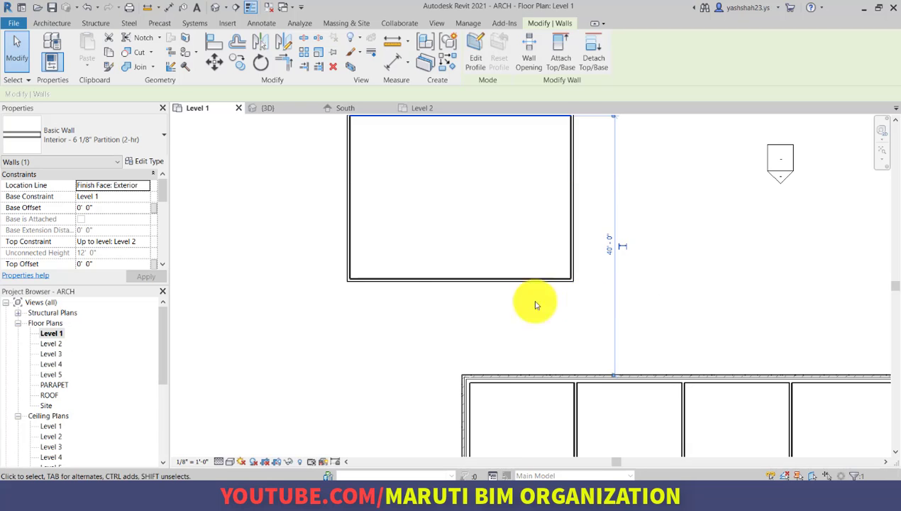
pyautogui.click(463, 306)
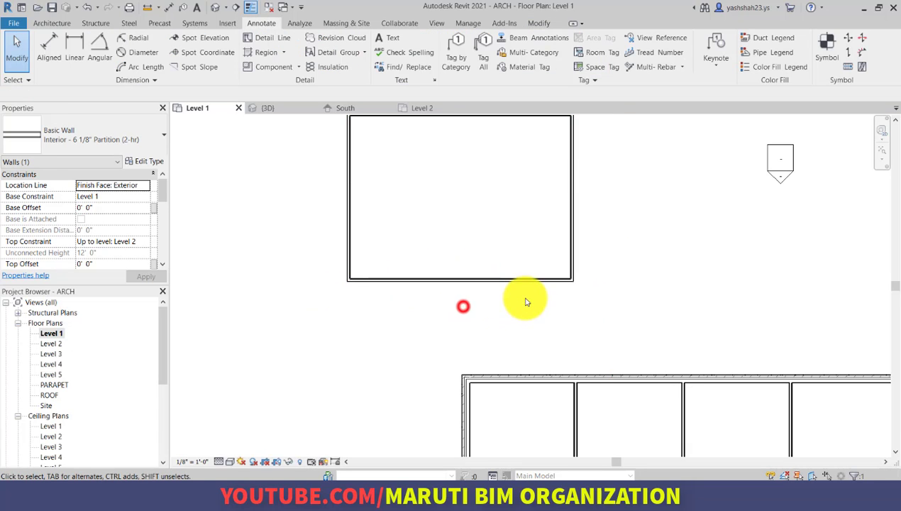
# - Delete all four walls of the rectangle above the building
pyautogui.scroll(-2, 529, 298)
pyautogui.moveTo(585, 310); pyautogui.dragTo(364, 167)
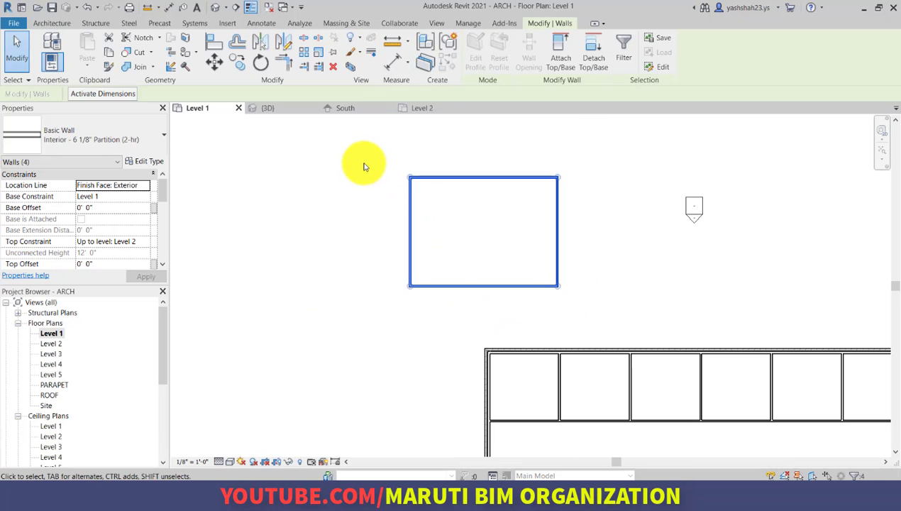
pyautogui.press('Delete')
# - Start placing a door in the Level 1 plan with Tag on Placement enabled
pyautogui.scroll(-4, 387, 210)
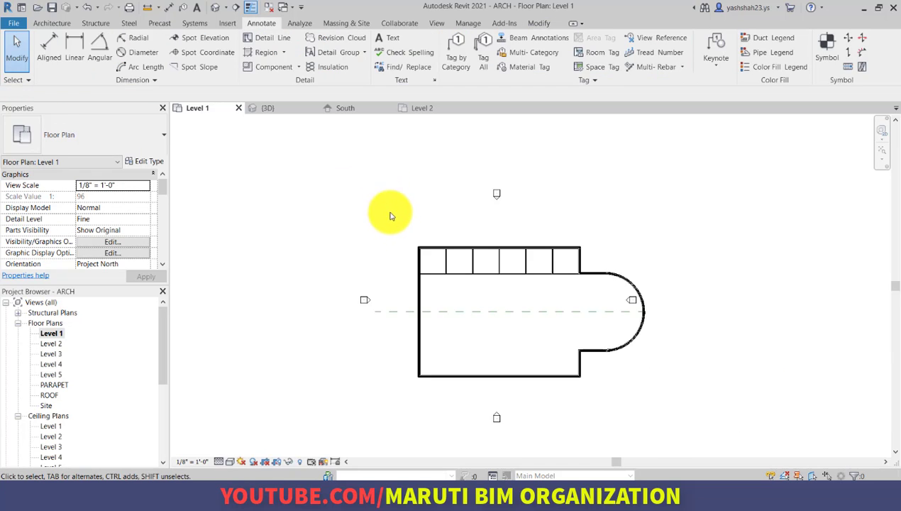
pyautogui.scroll(2, 539, 296)
pyautogui.scroll(2, 539, 296)
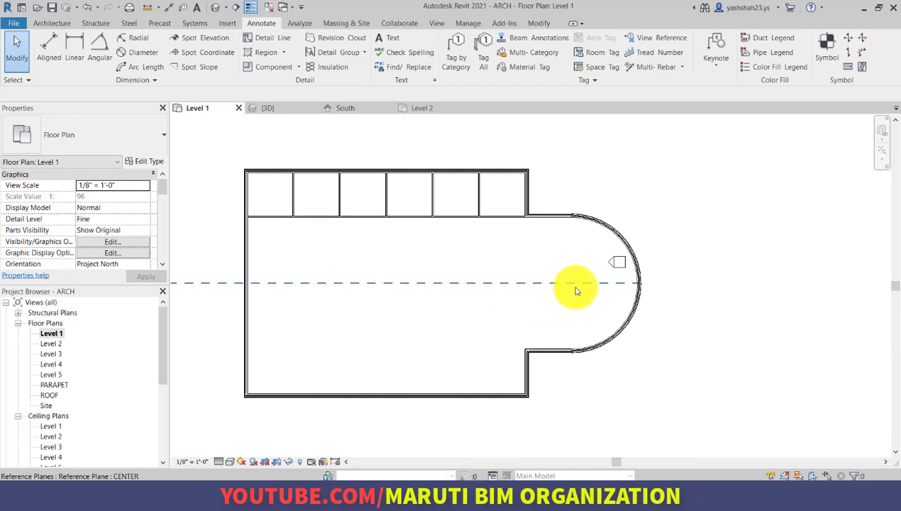
pyautogui.scroll(-1, 539, 284)
pyautogui.scroll(3, 311, 154)
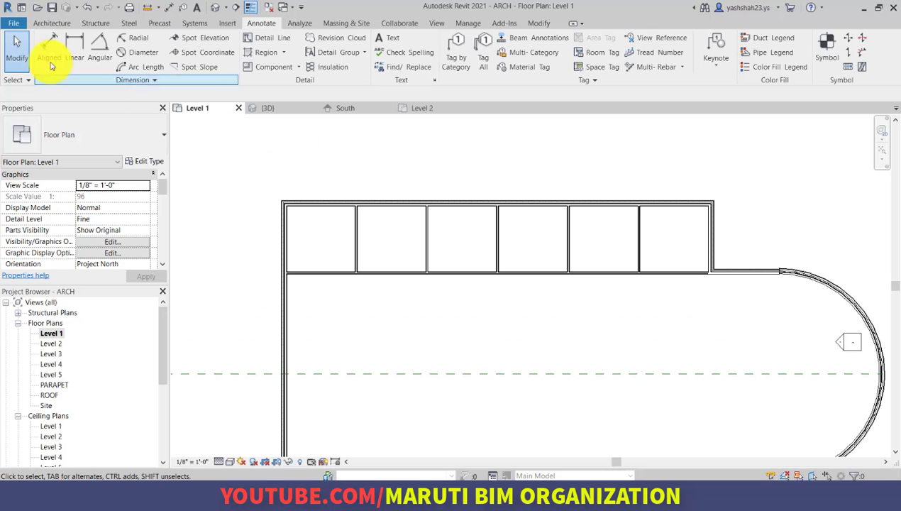
pyautogui.click(48, 25)
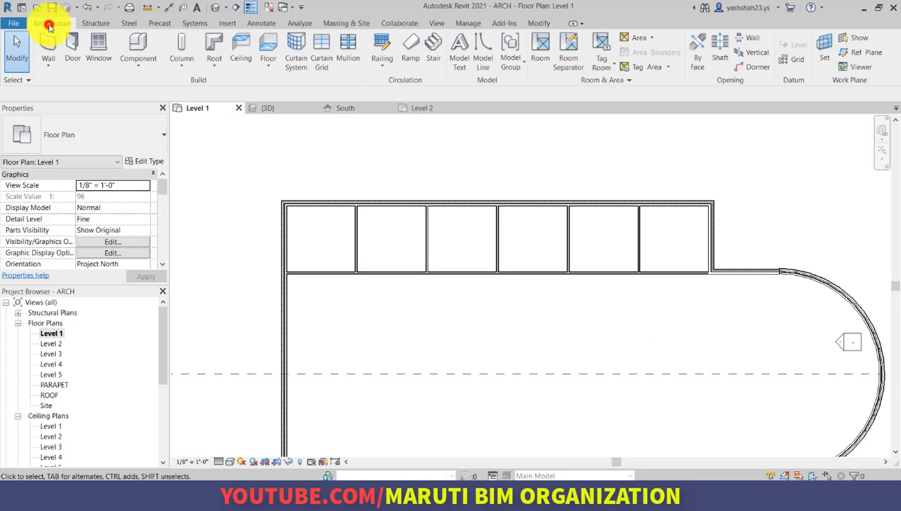
pyautogui.click(70, 57)
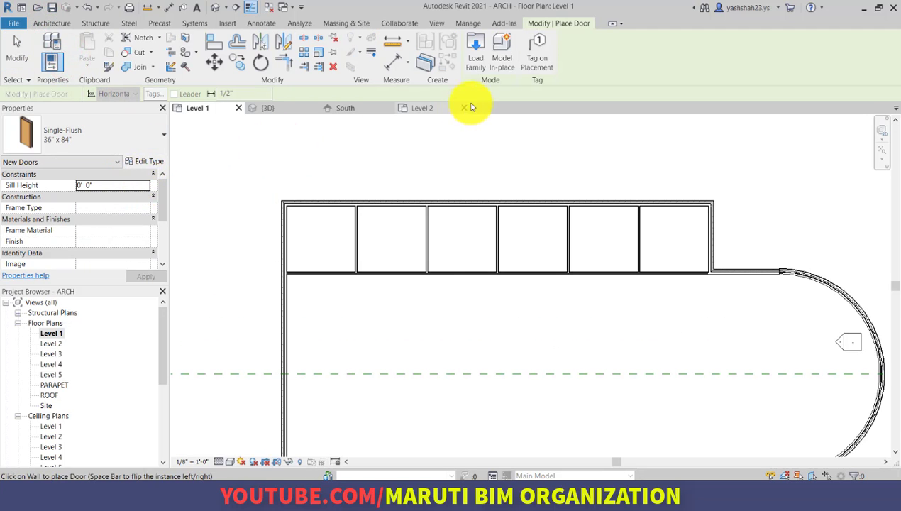
pyautogui.click(542, 63)
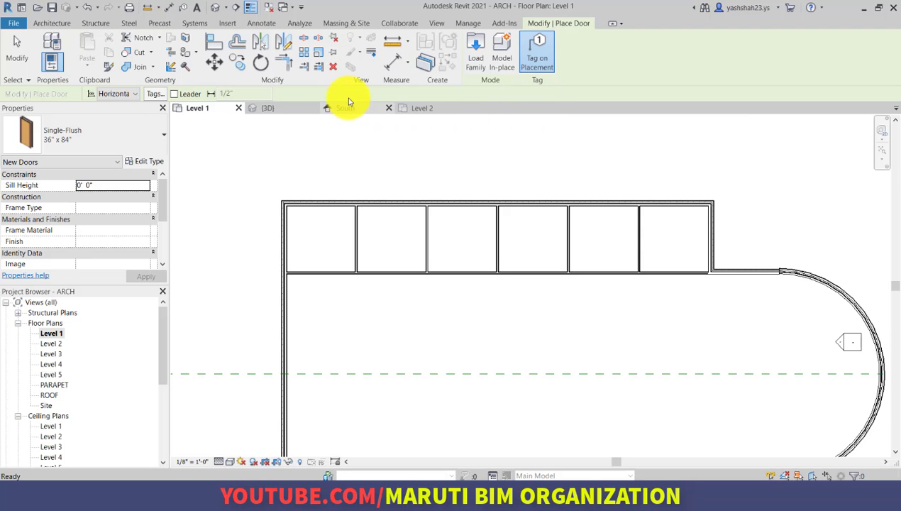
# - Load the Door-Exterior-Double family with its 84" x 84" type from the English-Imperial library's Doors, Commercial folder
pyautogui.click(477, 47)
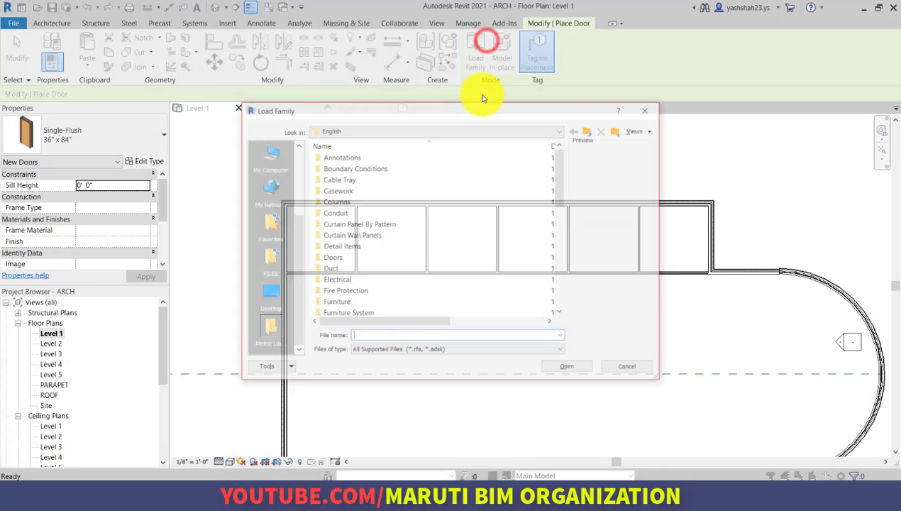
pyautogui.click(588, 130)
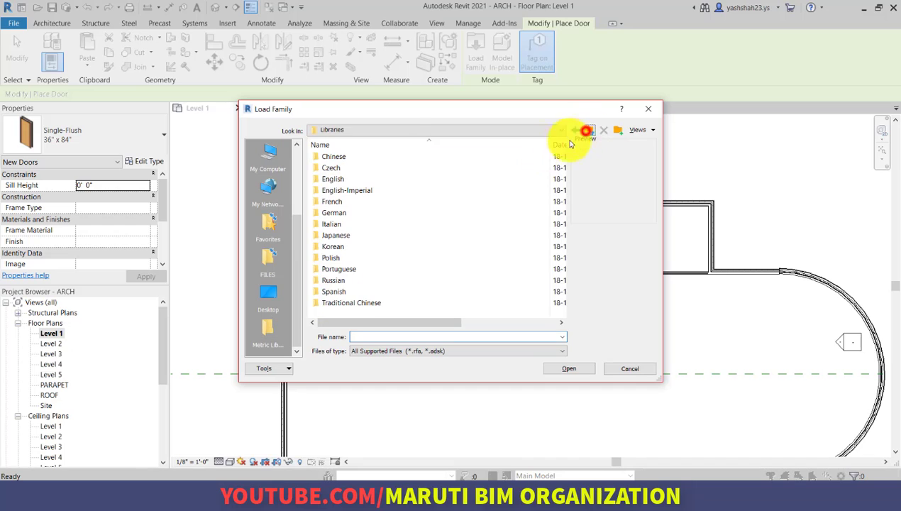
pyautogui.click(452, 188)
pyautogui.doubleClick(451, 189)
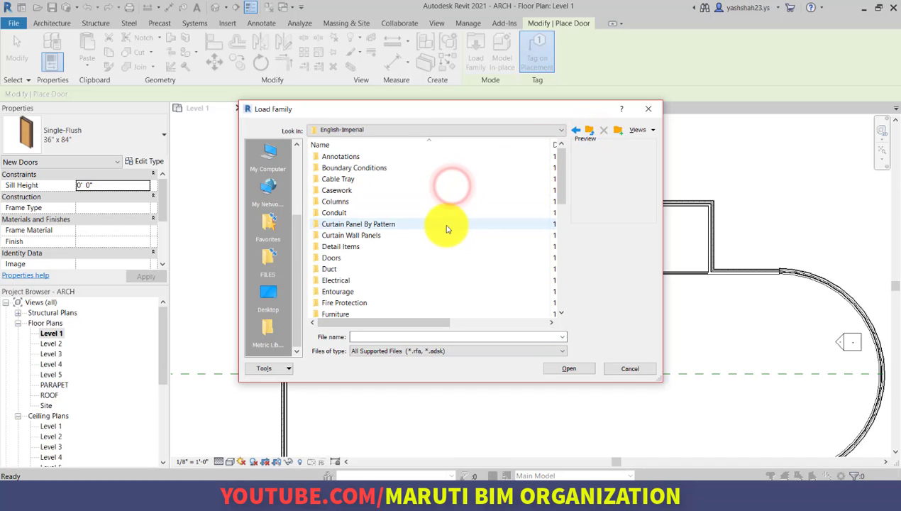
pyautogui.doubleClick(439, 258)
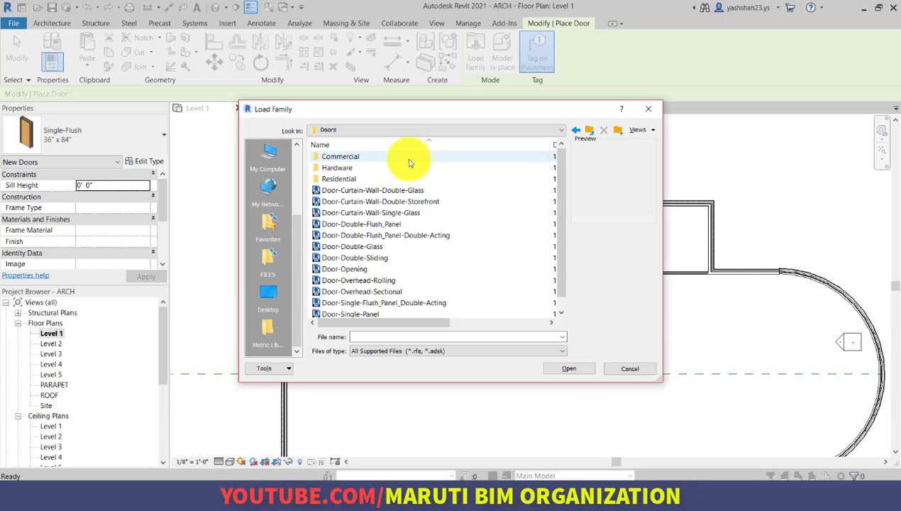
pyautogui.doubleClick(409, 157)
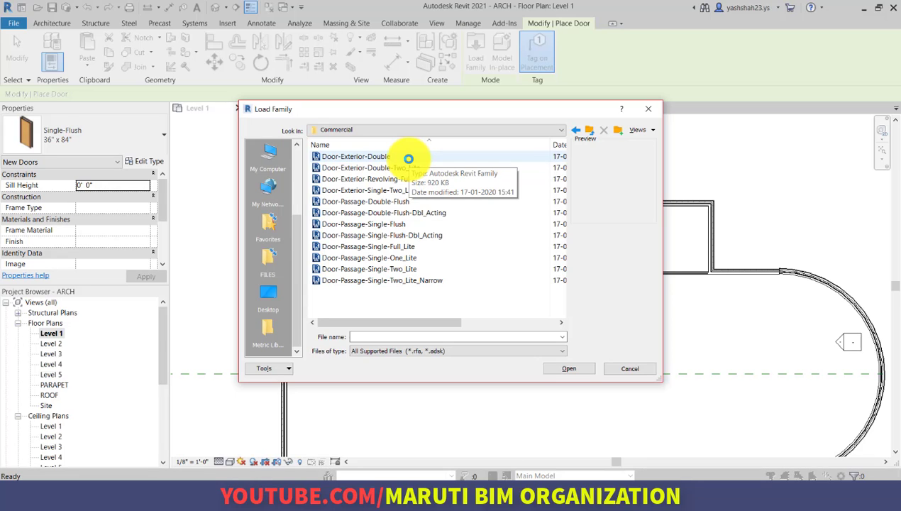
pyautogui.click(409, 157)
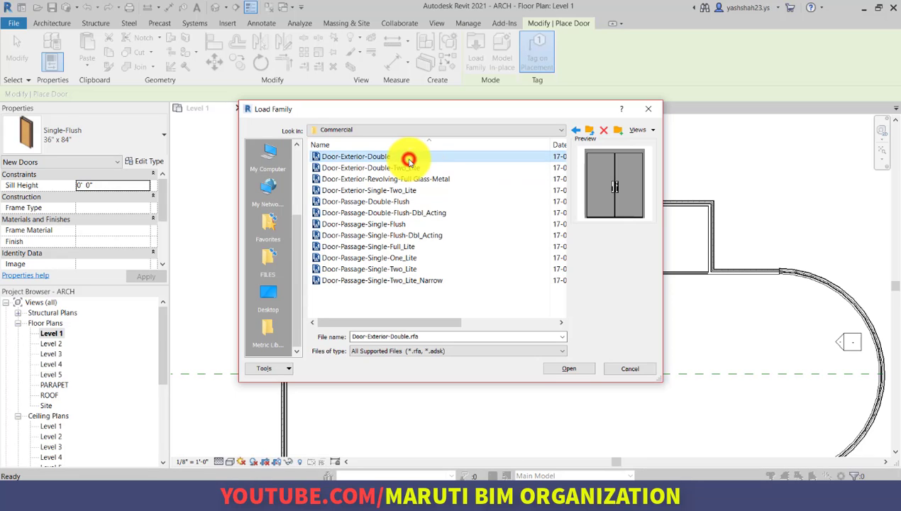
pyautogui.click(571, 370)
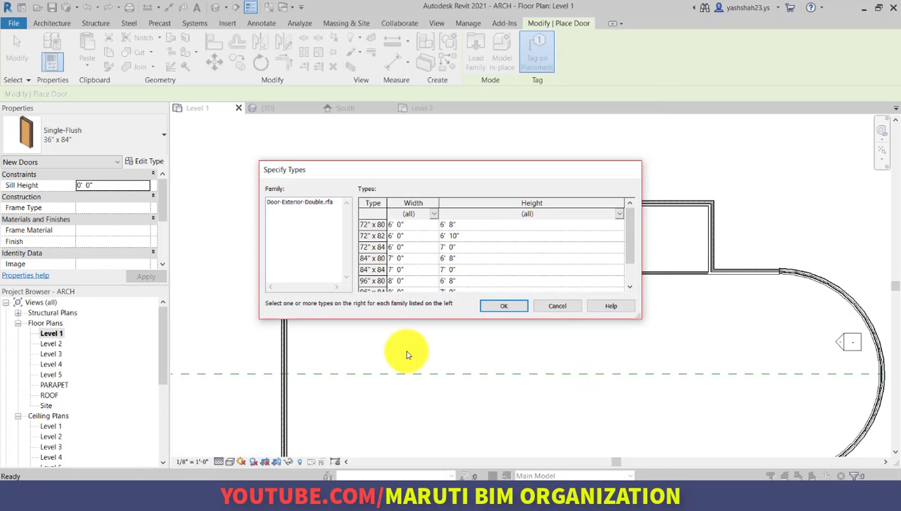
pyautogui.click(379, 268)
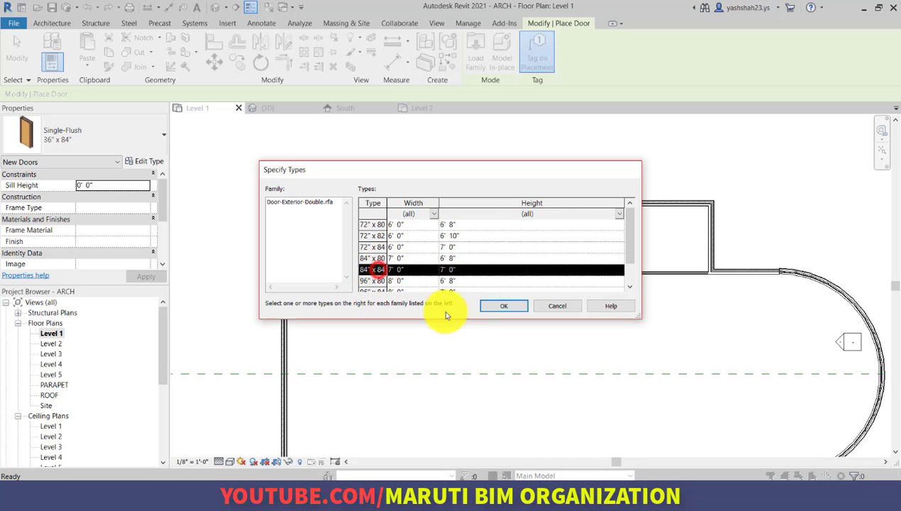
pyautogui.click(489, 306)
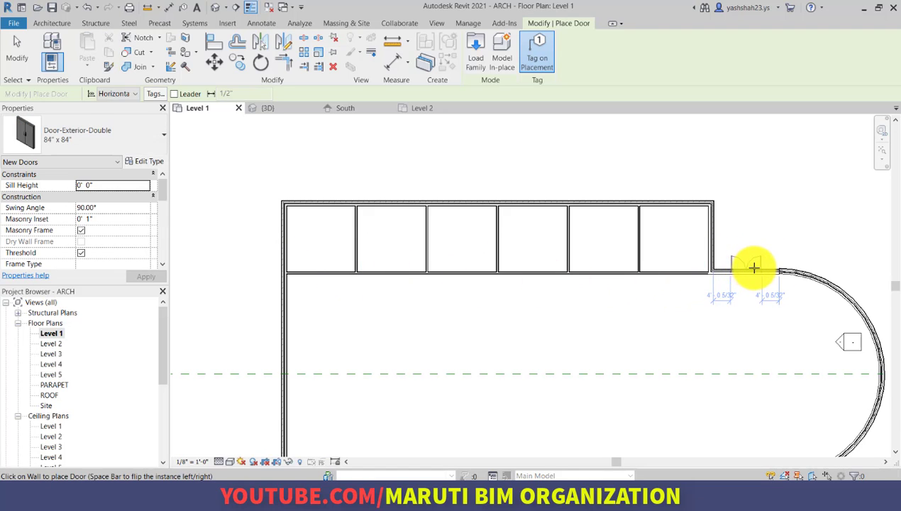
# - Place the 84" x 84" exterior double door centred in the short upper wall beside the curved wall, swinging outward
pyautogui.scroll(-2, 753, 266)
pyautogui.scroll(8, 752, 267)
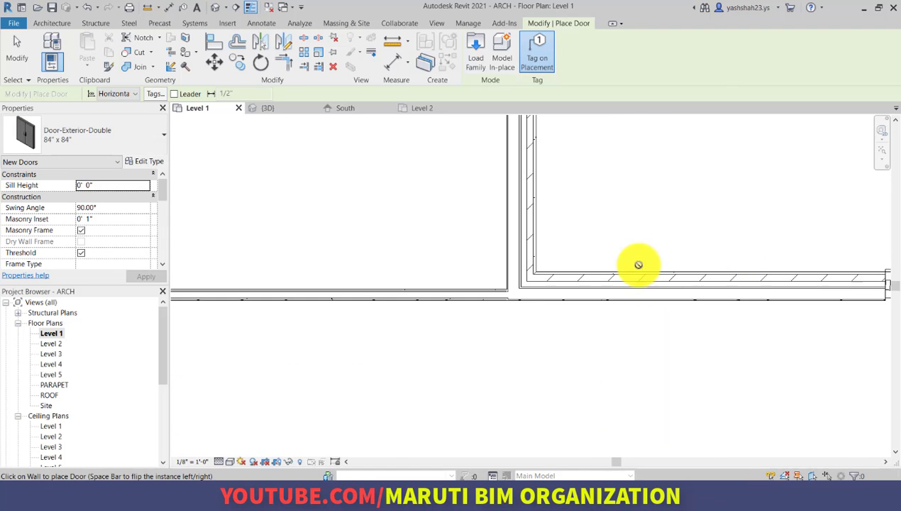
pyautogui.scroll(-2, 639, 264)
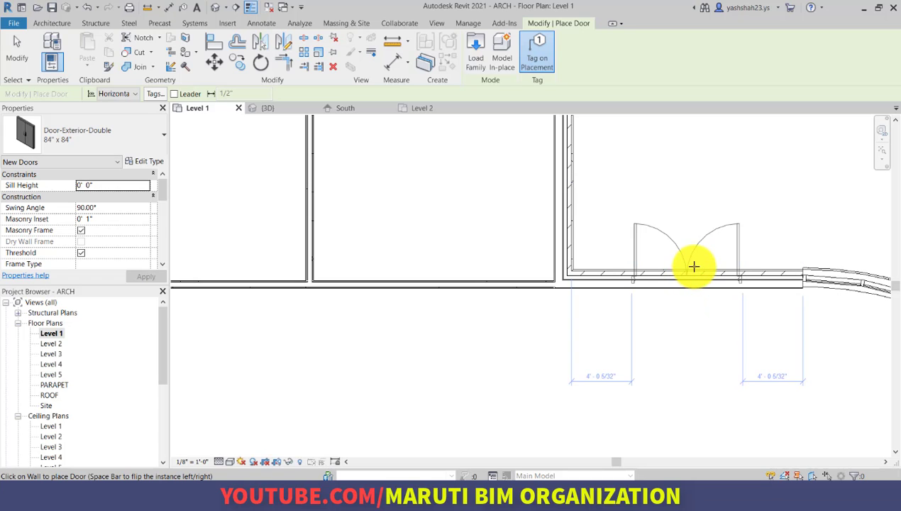
pyautogui.click(693, 268)
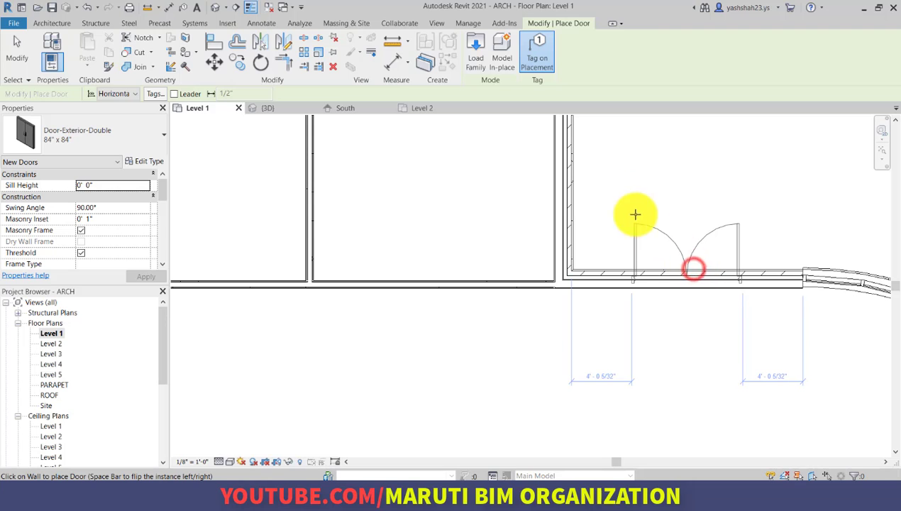
pyautogui.scroll(-5, 645, 158)
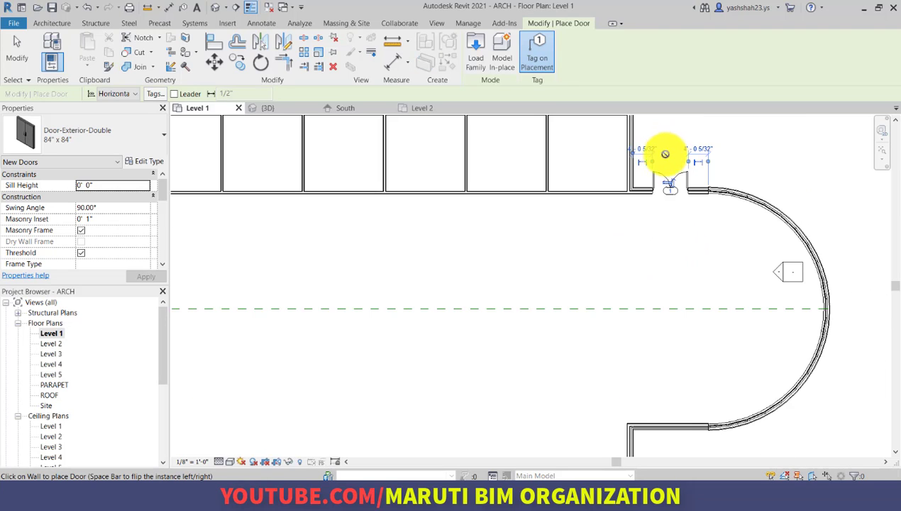
pyautogui.scroll(3, 454, 191)
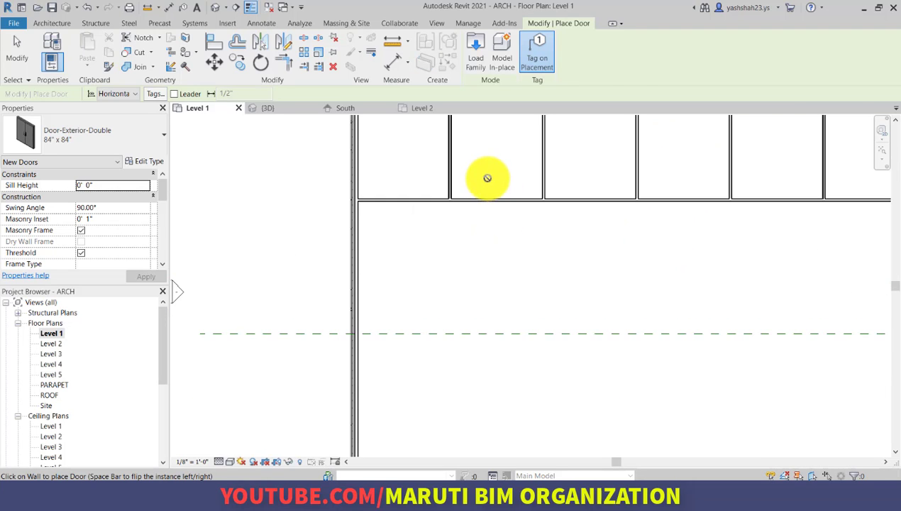
pyautogui.press('Escape')
pyautogui.press('Escape')
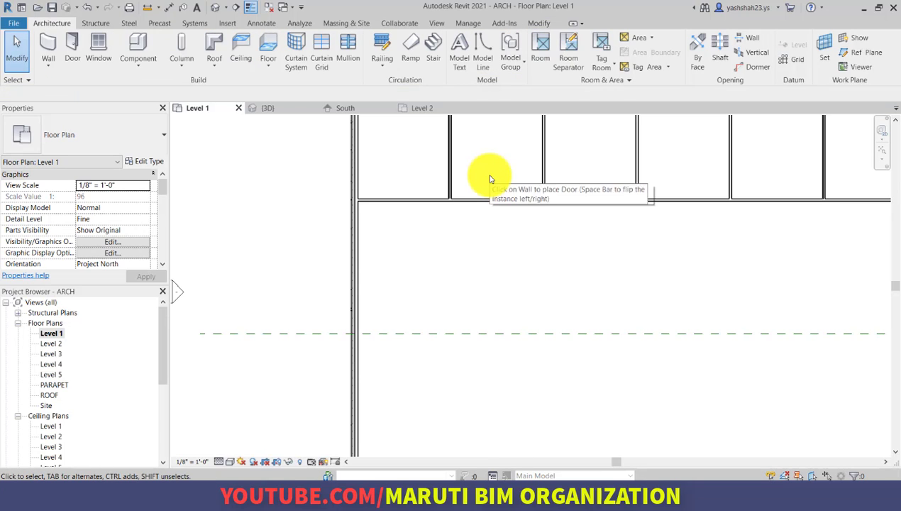
# - Place a Single-Flush 36" x 84" door in the leftmost room's lower wall, 3'-0" from its right partition and swinging into the room
pyautogui.press('d')
pyautogui.press('r')
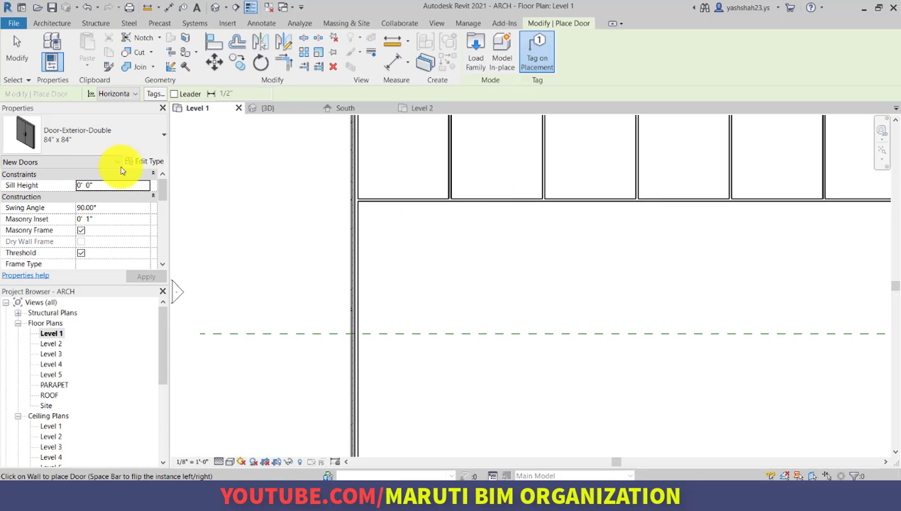
pyautogui.click(122, 137)
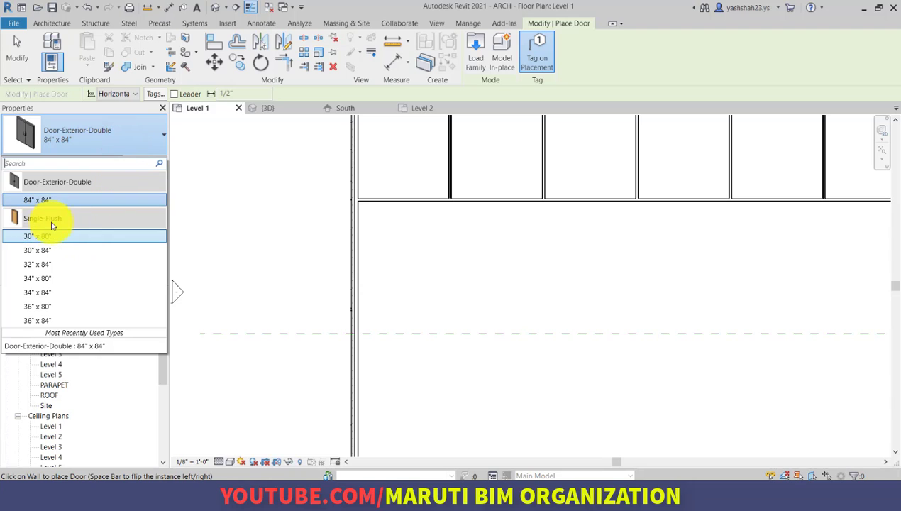
pyautogui.click(64, 320)
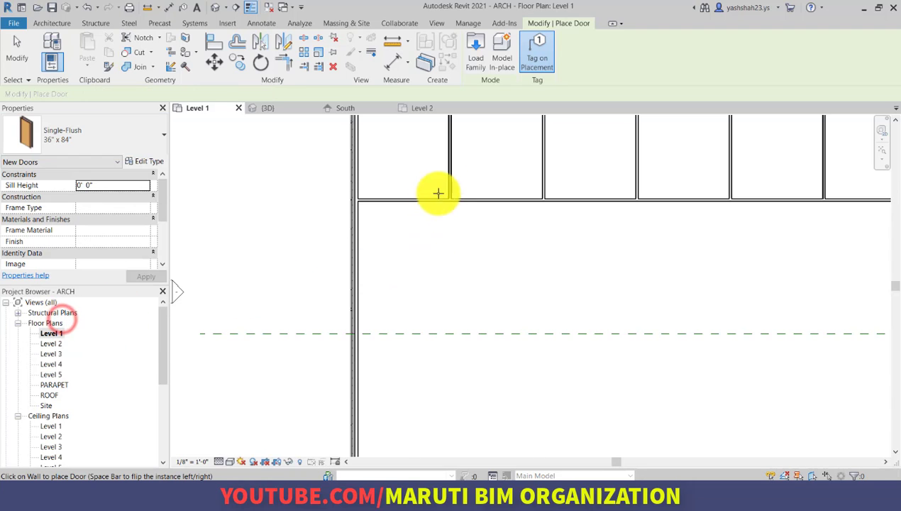
pyautogui.scroll(4, 434, 191)
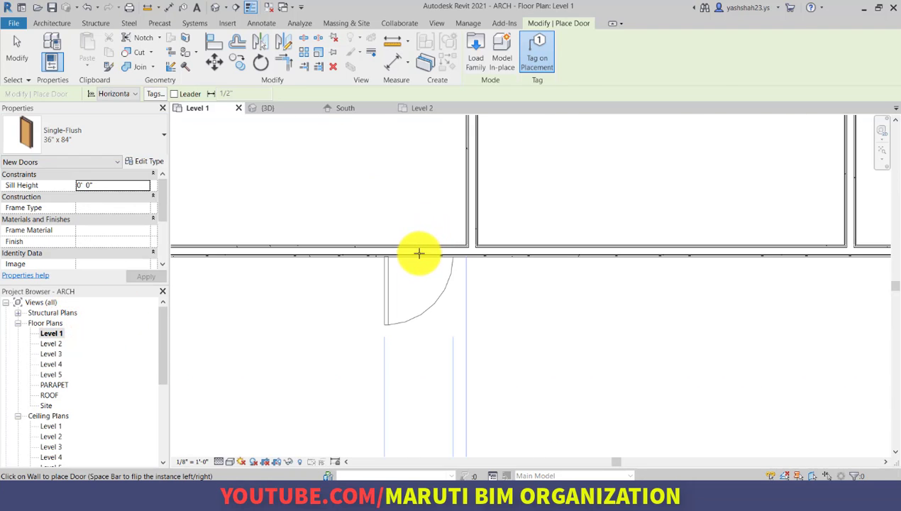
pyautogui.scroll(-2, 415, 249)
pyautogui.scroll(-2, 408, 248)
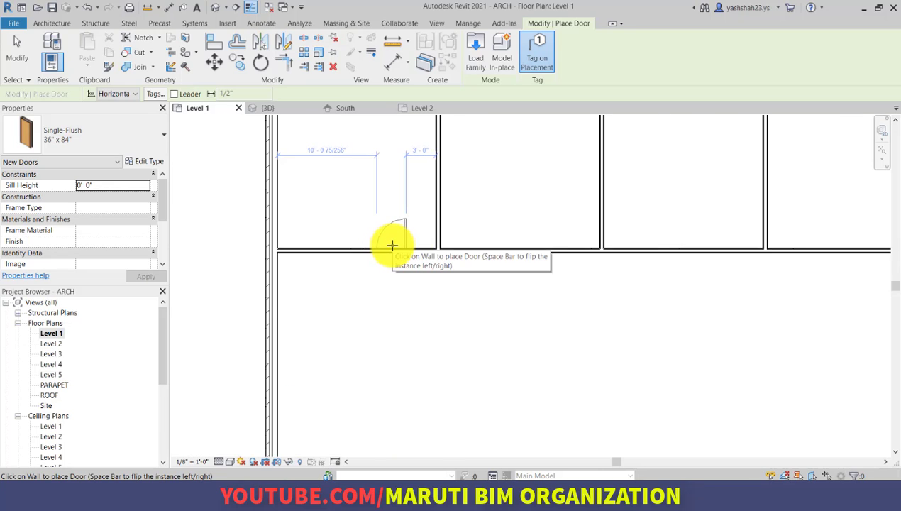
pyautogui.click(392, 246)
pyautogui.click(19, 68)
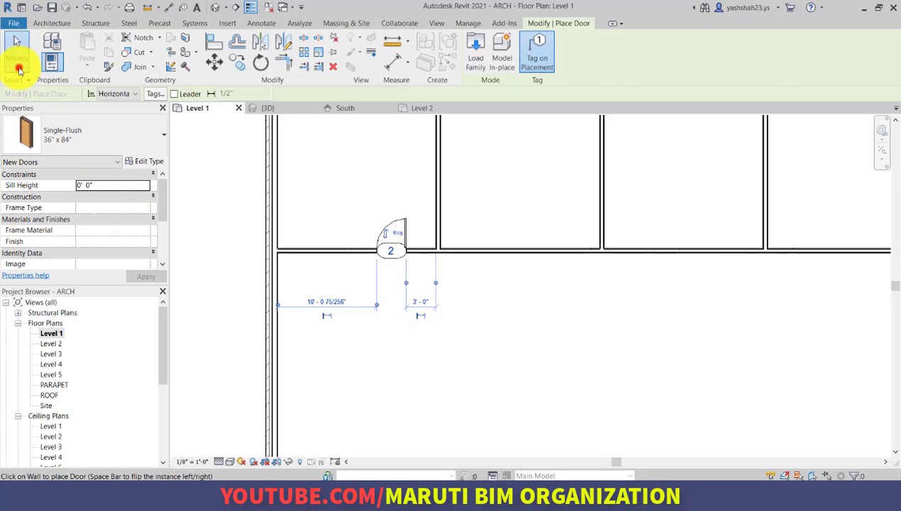
# - Set the Mark of the single-flush door in the leftmost room to 101
pyautogui.scroll(4, 382, 237)
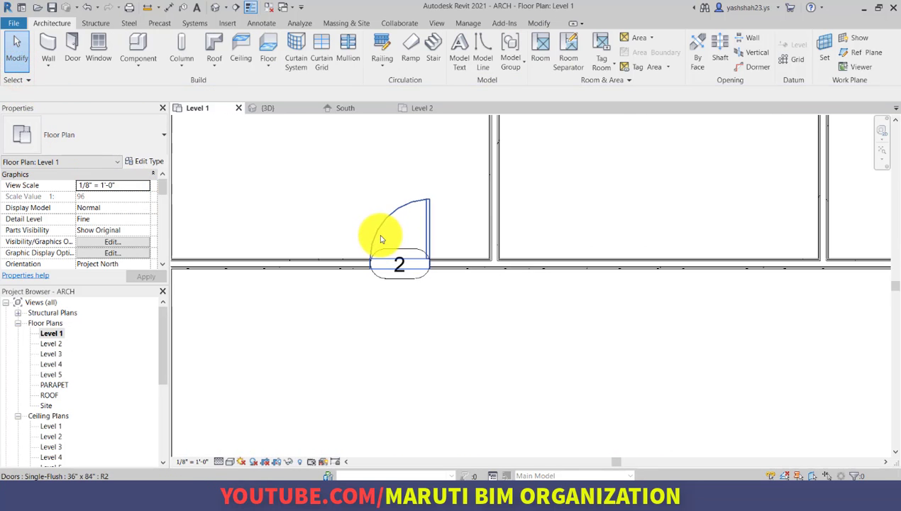
pyautogui.click(408, 261)
pyautogui.scroll(-2, 111, 242)
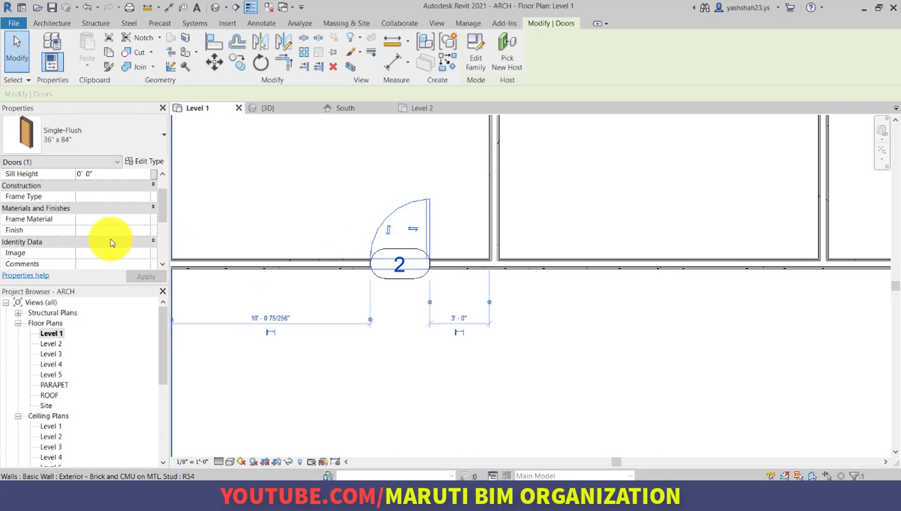
pyautogui.scroll(-3, 111, 243)
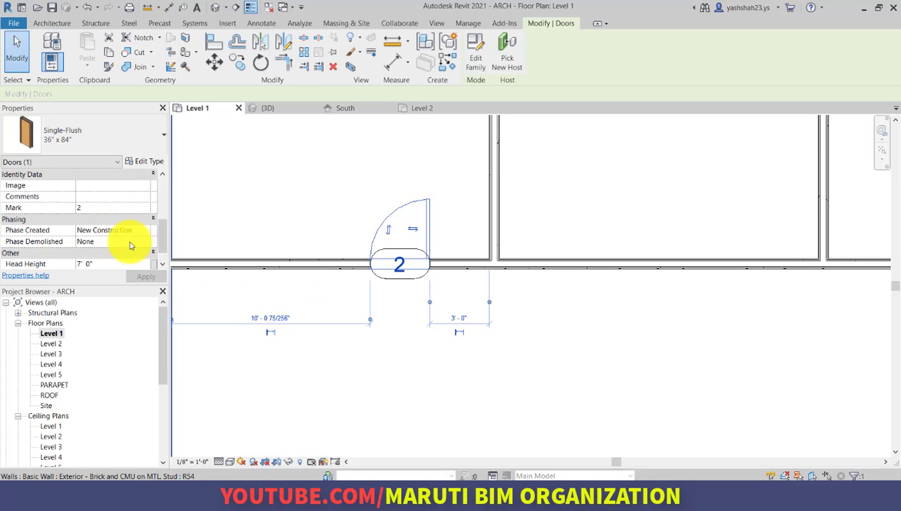
pyautogui.click(110, 211)
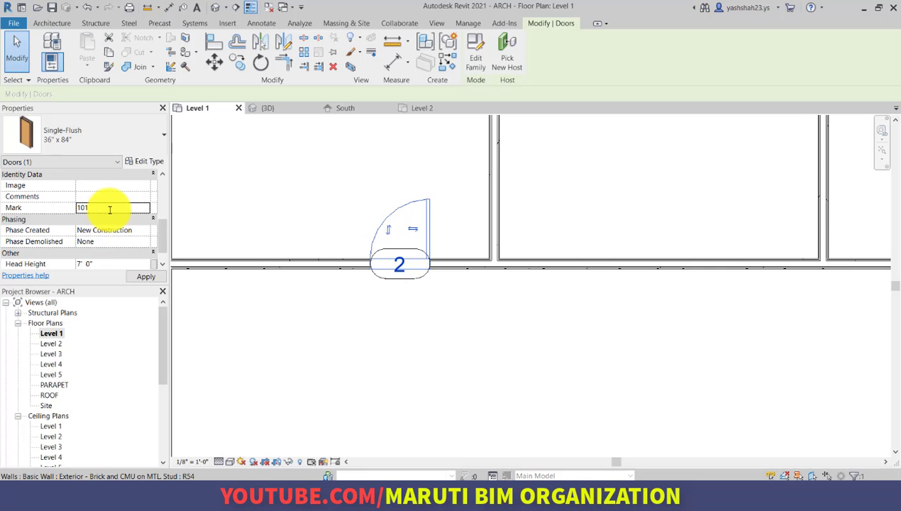
pyautogui.press('Return')
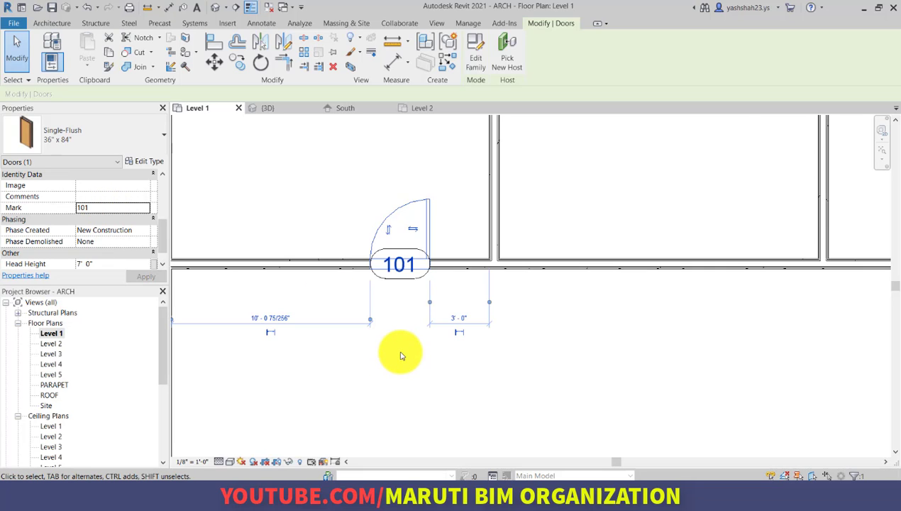
# - Change the exterior double door's tag value to 100 and check its Mark property
pyautogui.scroll(-2, 227, 234)
pyautogui.scroll(-2, 213, 220)
pyautogui.scroll(-3, 334, 262)
pyautogui.scroll(6, 519, 262)
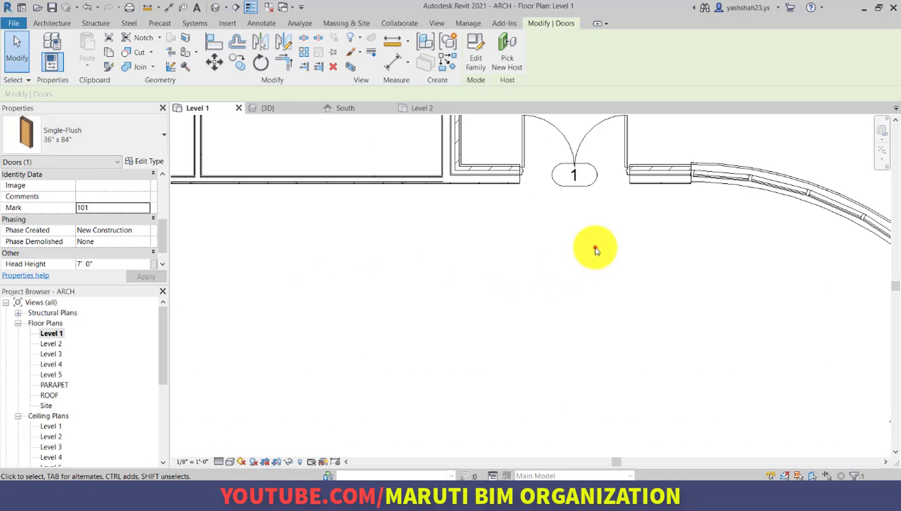
pyautogui.click(596, 251)
pyautogui.click(575, 178)
pyautogui.click(574, 177)
pyautogui.press('BackSpace')
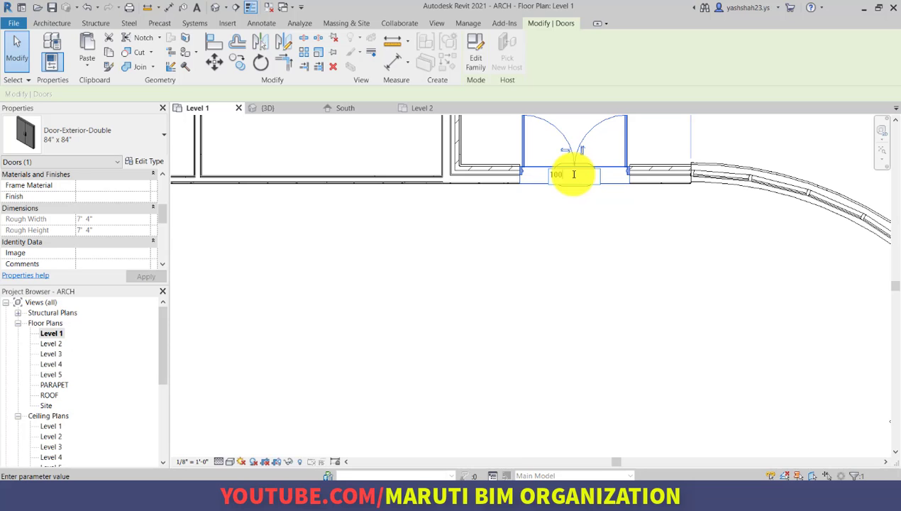
pyautogui.click(583, 261)
pyautogui.scroll(-3, 589, 256)
pyautogui.scroll(-3, 128, 243)
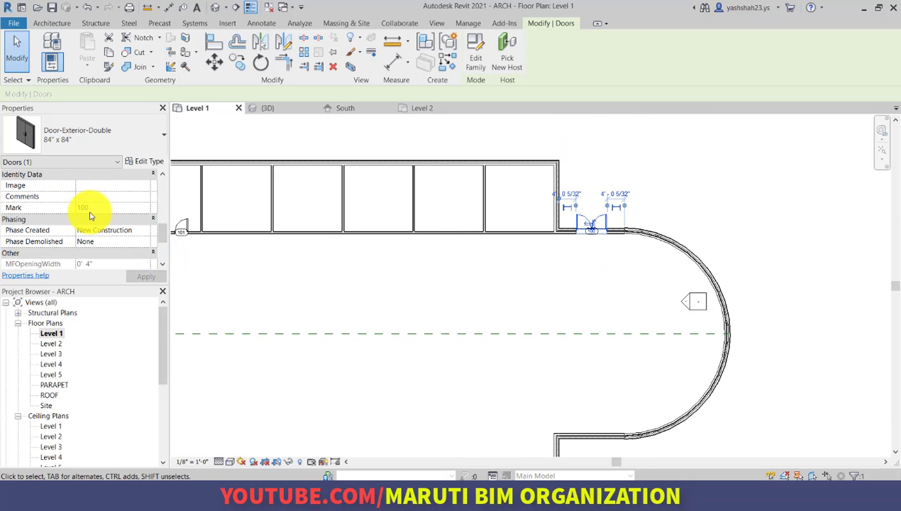
pyautogui.scroll(3, 571, 216)
pyautogui.scroll(-3, 632, 262)
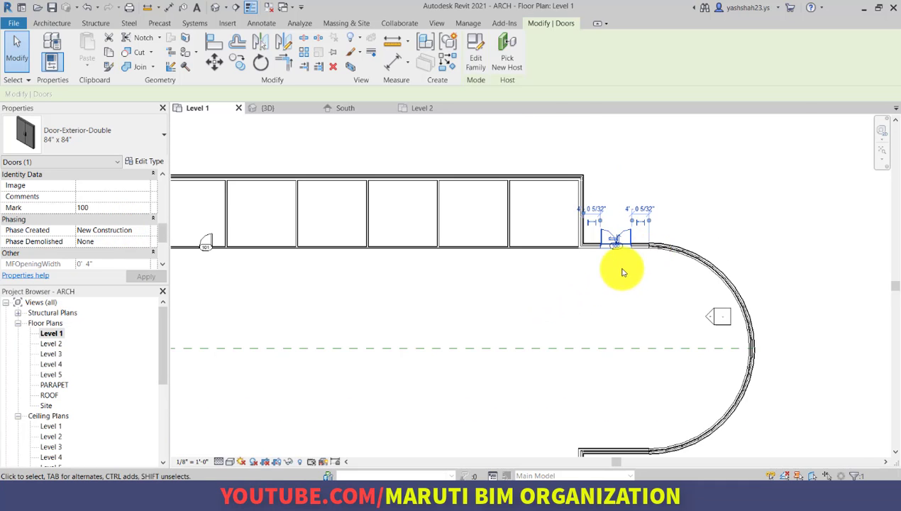
pyautogui.scroll(-3, 567, 273)
pyautogui.click(510, 279)
pyautogui.scroll(5, 418, 255)
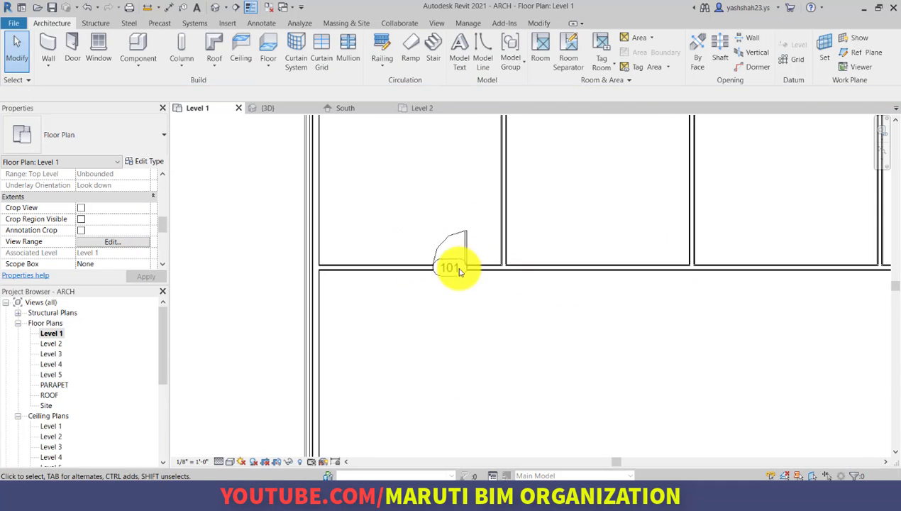
pyautogui.click(71, 48)
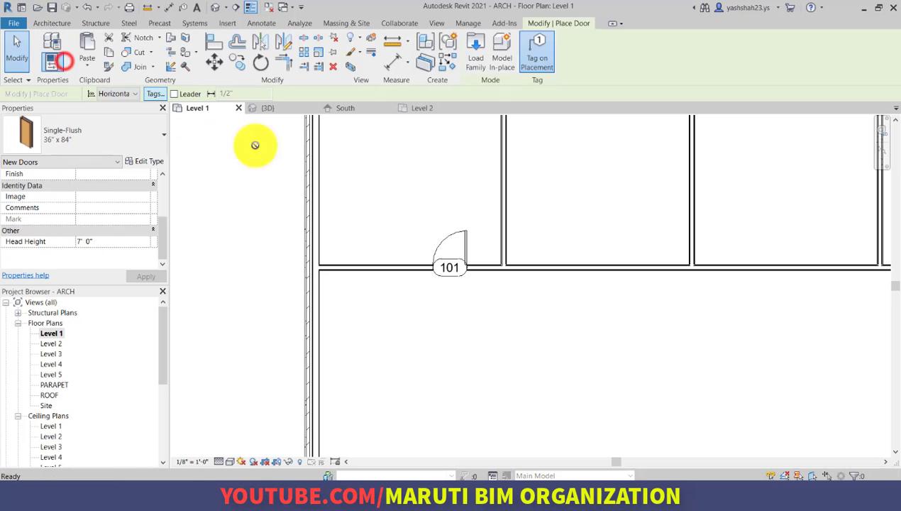
pyautogui.click(537, 56)
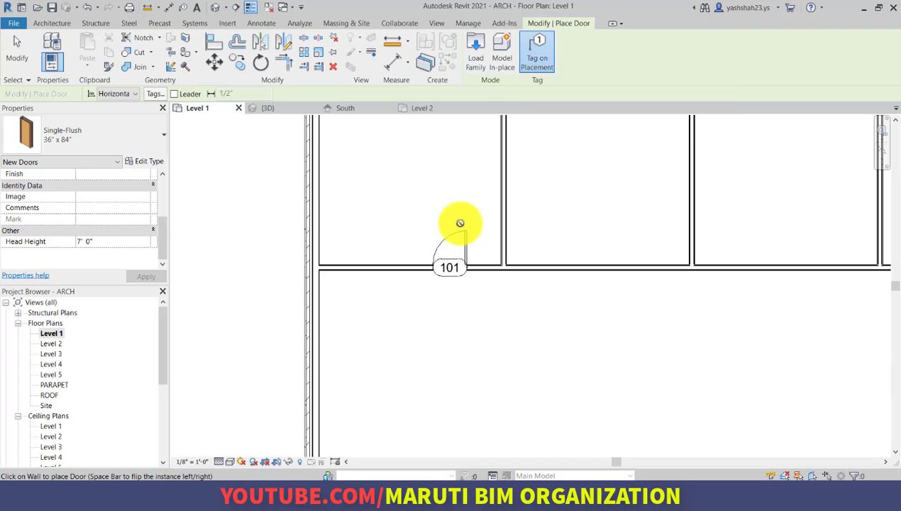
pyautogui.click(17, 54)
# - Set the distance from door 101 to the partition on its right to 8 inches
pyautogui.scroll(3, 489, 280)
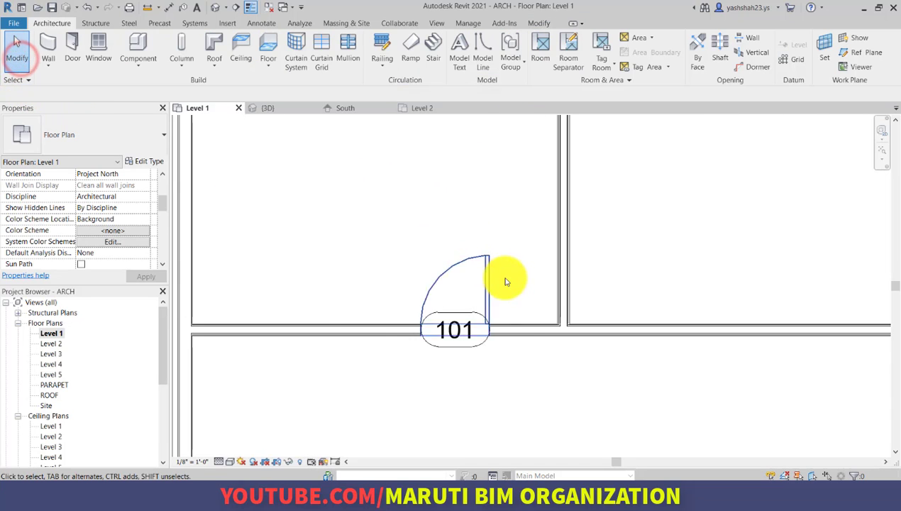
pyautogui.click(486, 287)
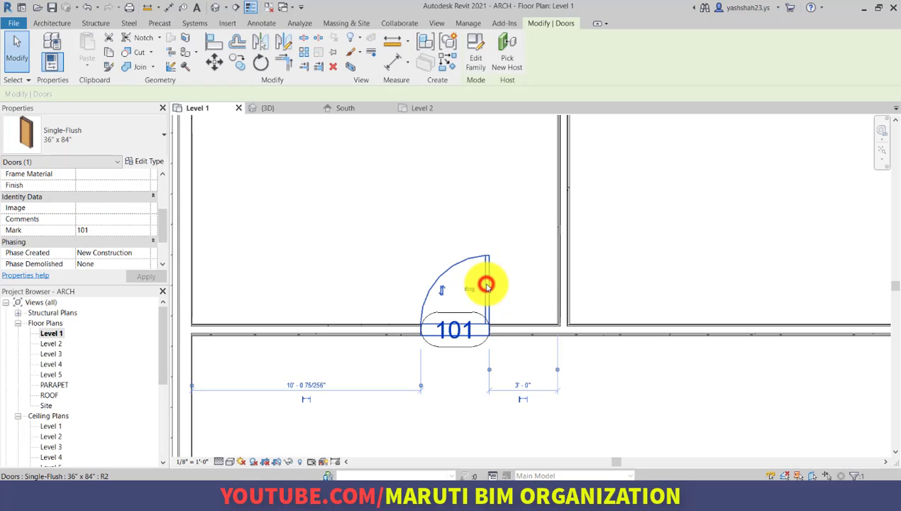
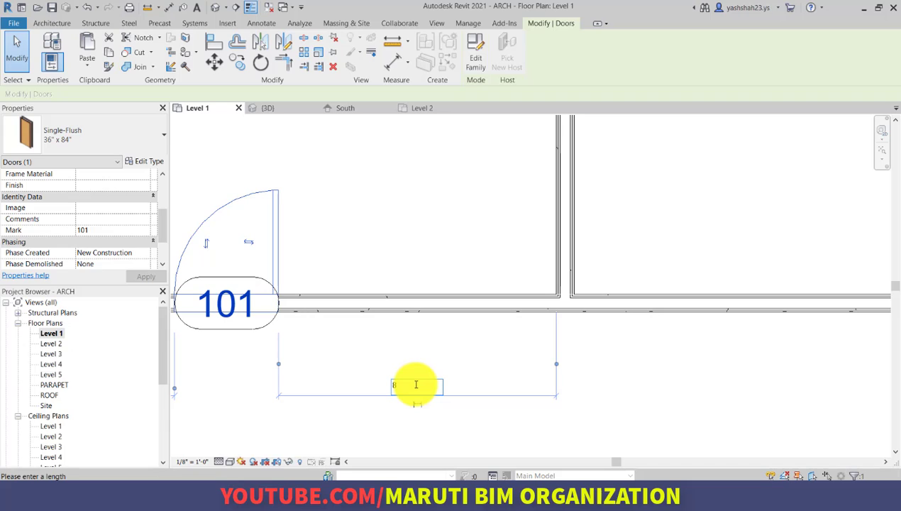
pyautogui.press('Return')
pyautogui.click(416, 383)
pyautogui.scroll(-5, 416, 384)
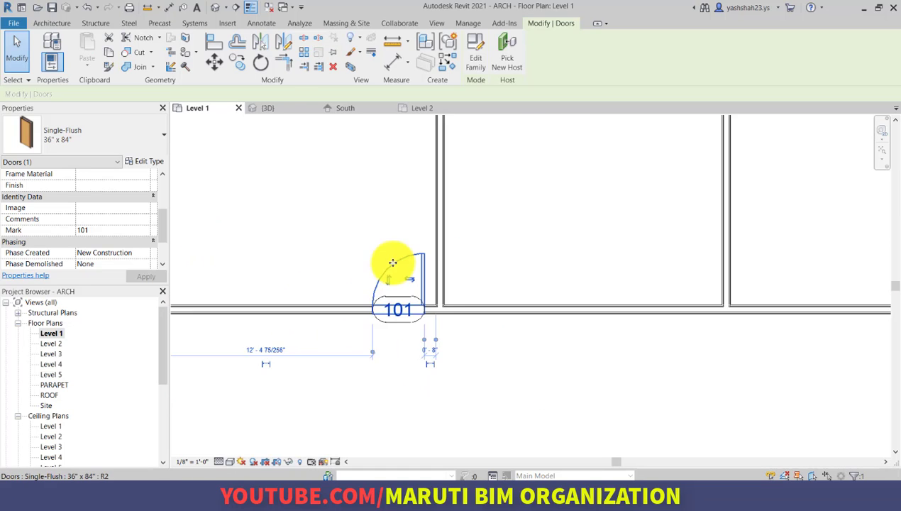
pyautogui.click(478, 364)
# - Copy door 101 into the second room with Constrain and Multiple enabled, using the partition's lower corner as the base point
pyautogui.click(402, 262)
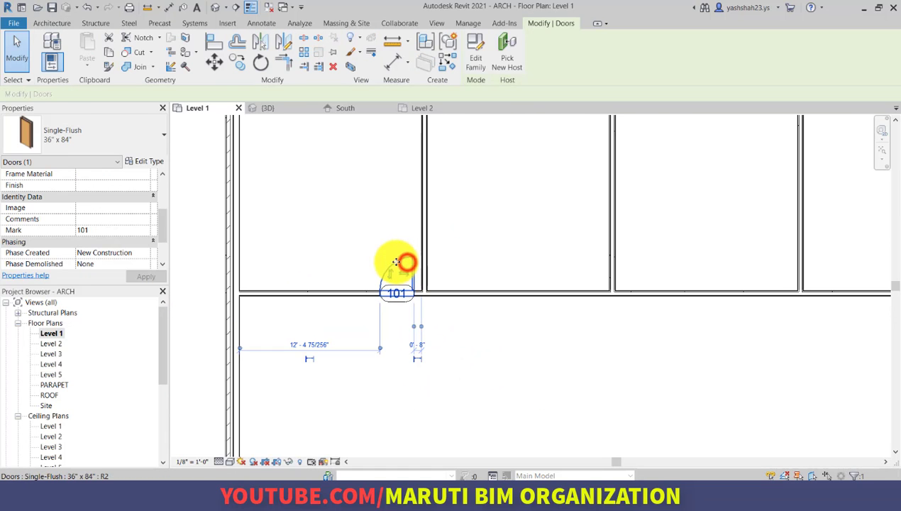
pyautogui.click(239, 64)
pyautogui.scroll(6, 397, 284)
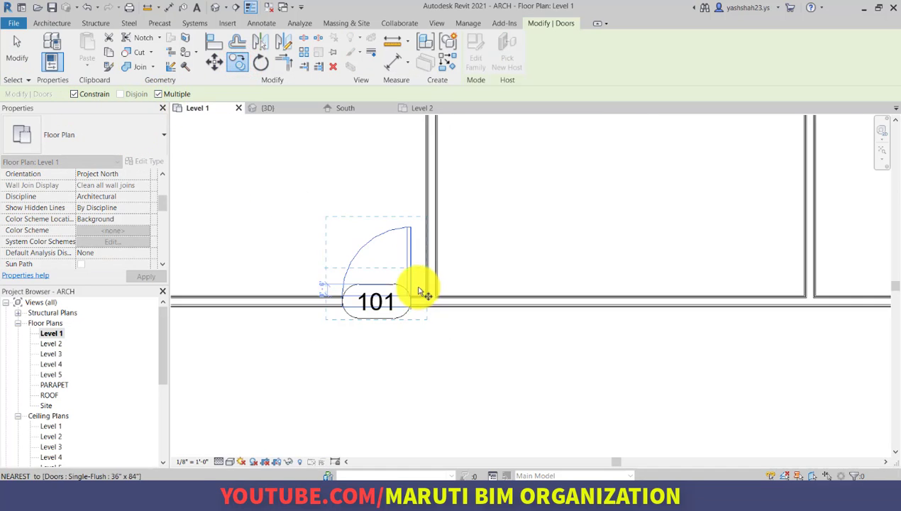
pyautogui.click(449, 312)
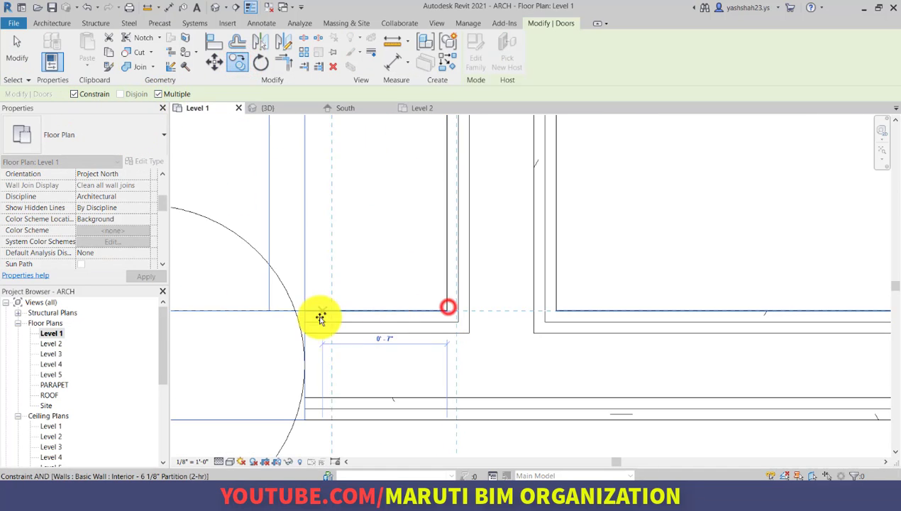
pyautogui.scroll(-3, 325, 314)
pyautogui.scroll(3, 639, 309)
pyautogui.scroll(3, 676, 320)
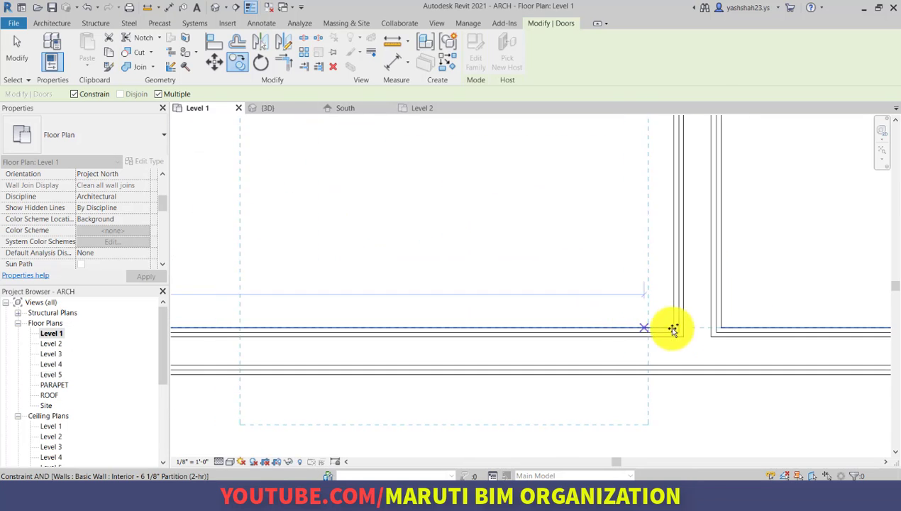
pyautogui.scroll(-2, 676, 327)
pyautogui.scroll(-5, 488, 326)
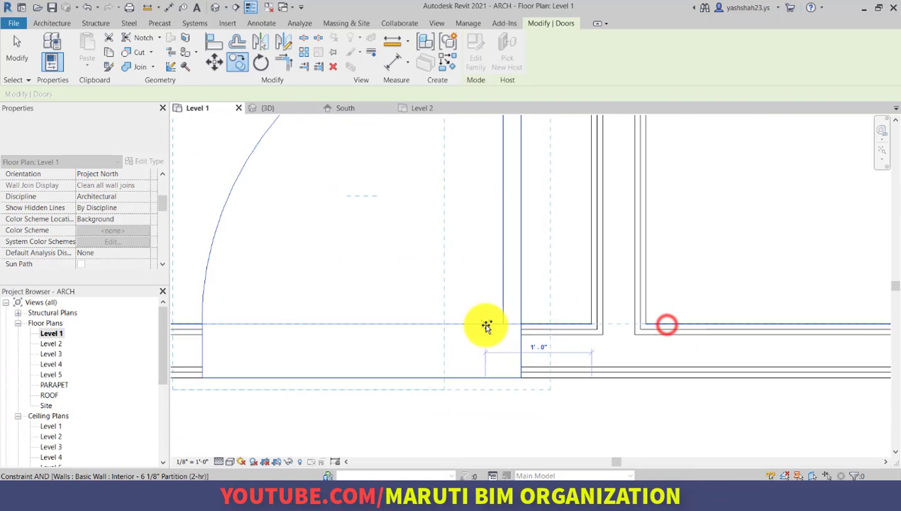
# - Place further door copies in the third and fourth rooms, snapping to each right partition's lower corner
pyautogui.scroll(6, 606, 325)
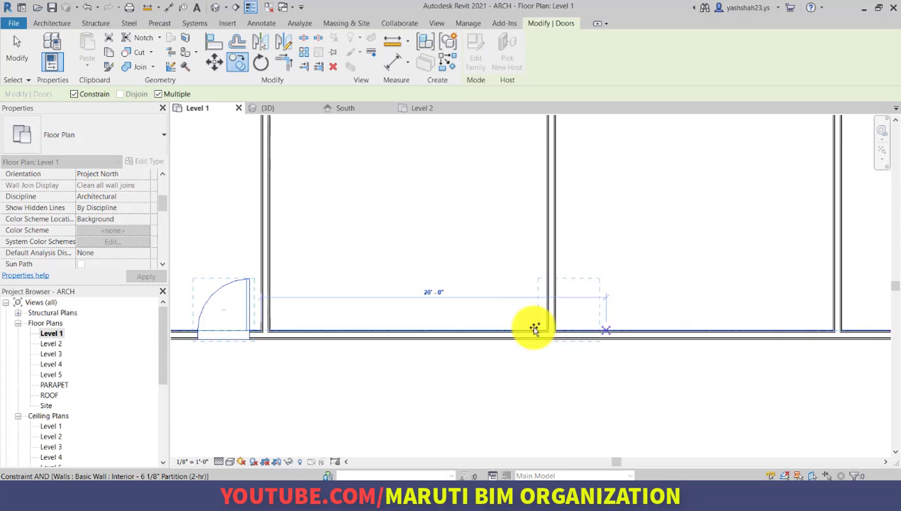
pyautogui.click(546, 340)
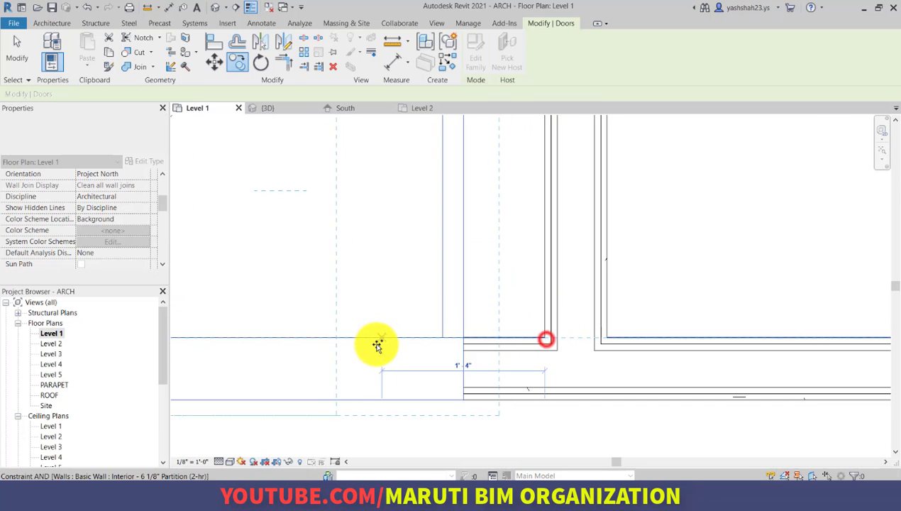
pyautogui.scroll(-5, 374, 323)
pyautogui.scroll(6, 510, 320)
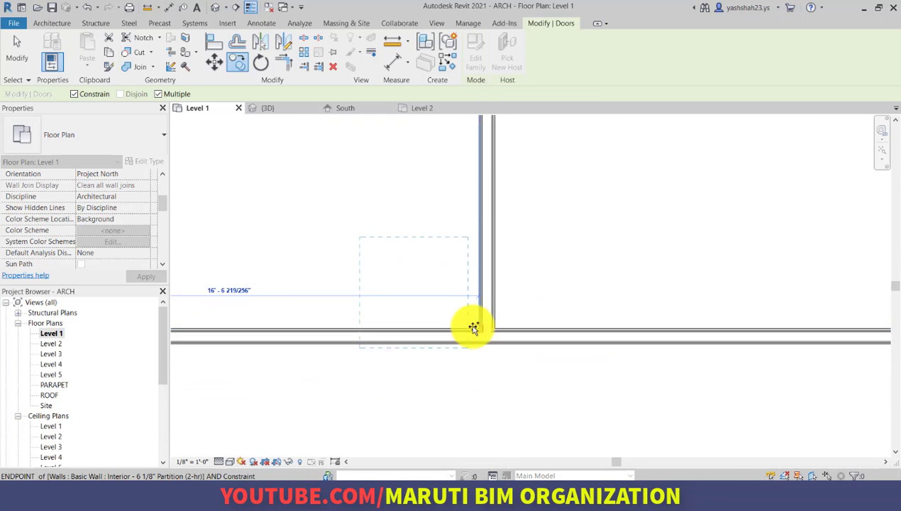
pyautogui.click(496, 330)
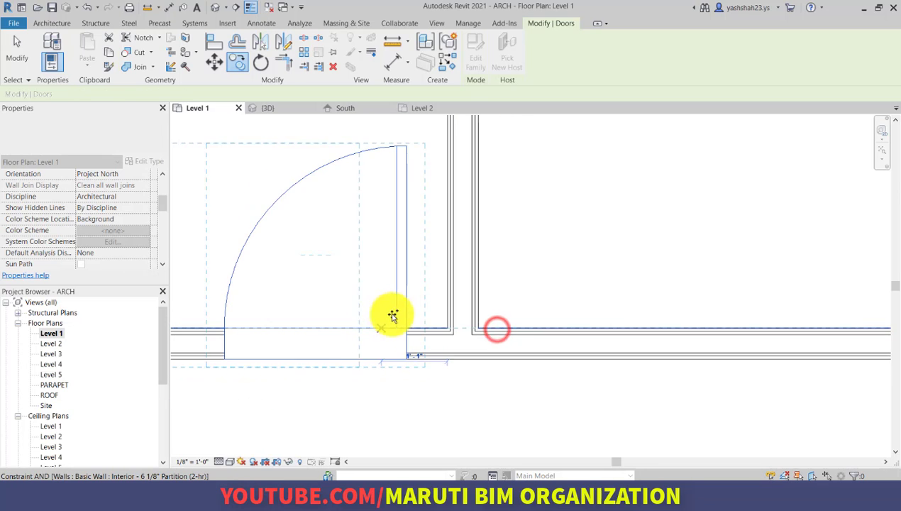
# - Place the last door copies in the fifth and sixth rooms at their right walls' lower corners and end copying
pyautogui.scroll(-4, 493, 312)
pyautogui.scroll(6, 497, 310)
pyautogui.scroll(3, 490, 314)
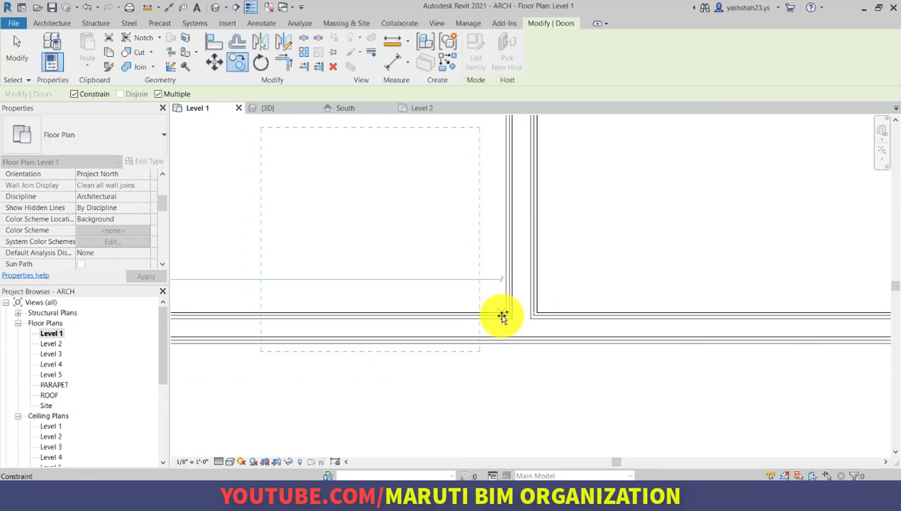
pyautogui.click(505, 316)
pyautogui.scroll(-5, 374, 332)
pyautogui.scroll(6, 543, 323)
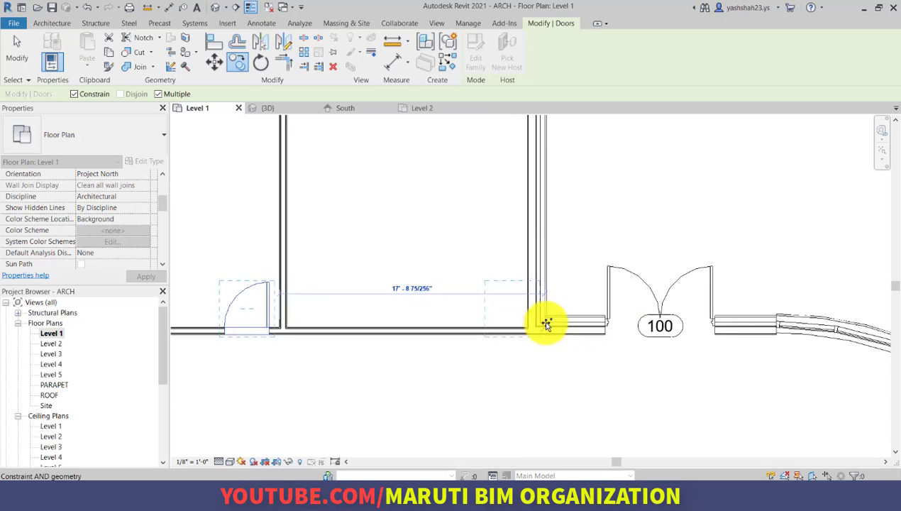
pyautogui.click(510, 330)
pyautogui.scroll(-5, 513, 327)
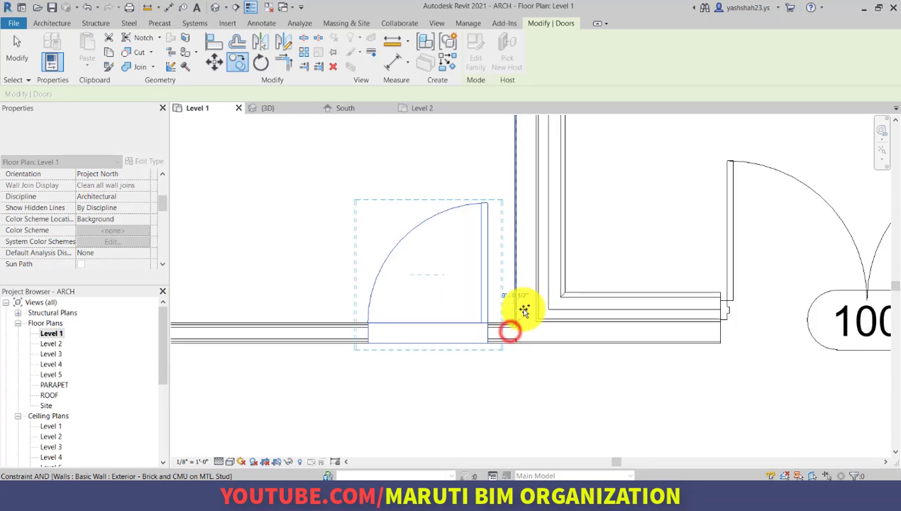
pyautogui.scroll(-8, 583, 271)
pyautogui.press('Escape')
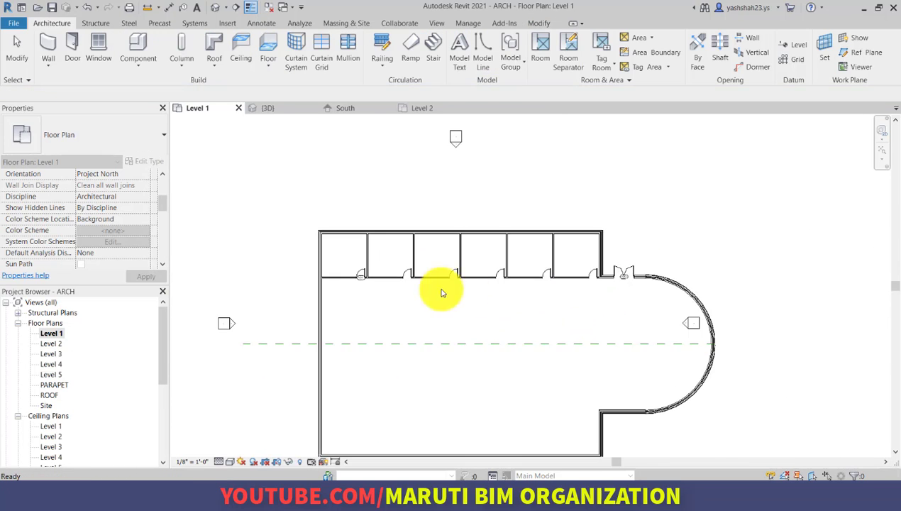
# - Tag all untagged doors in the current view using the Door Tags category, with horizontal orientation and no leader
pyautogui.scroll(6, 485, 270)
pyautogui.scroll(4, 485, 271)
pyautogui.moveTo(424, 303); pyautogui.dragTo(470, 346, button='middle')
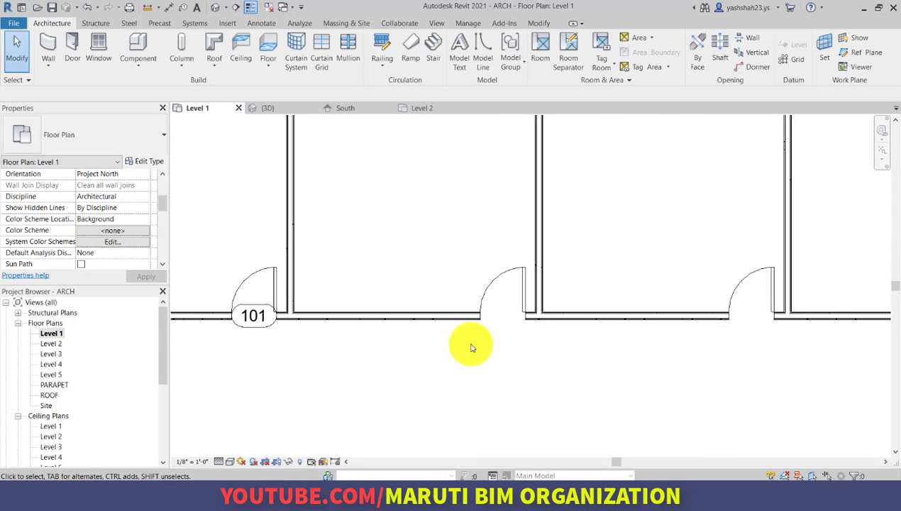
pyautogui.scroll(1, 470, 346)
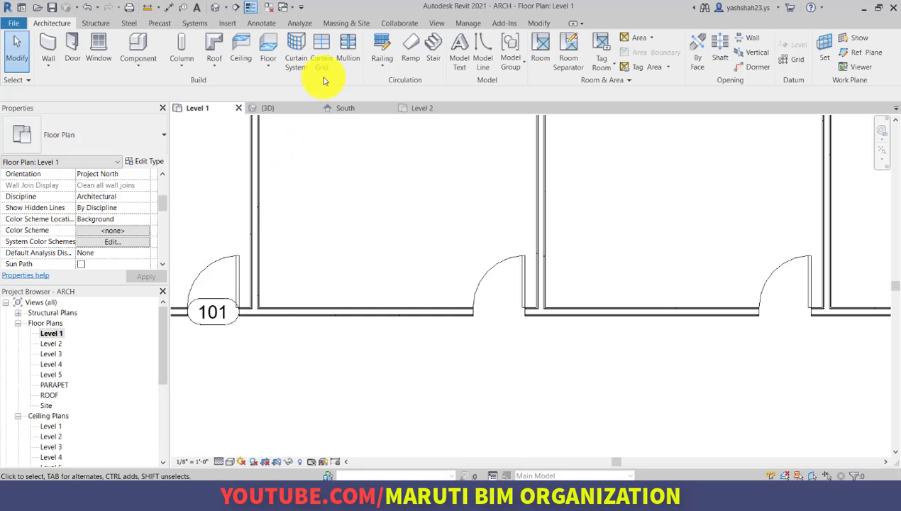
pyautogui.click(266, 27)
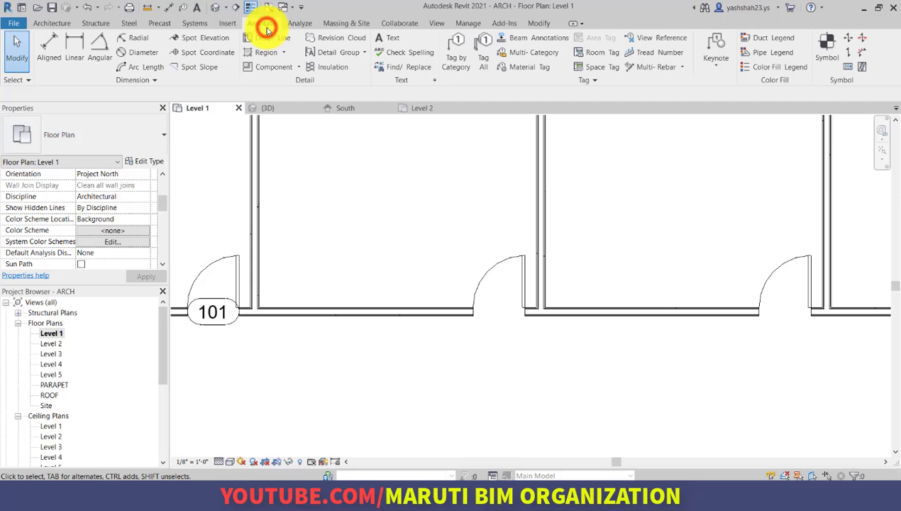
pyautogui.click(485, 61)
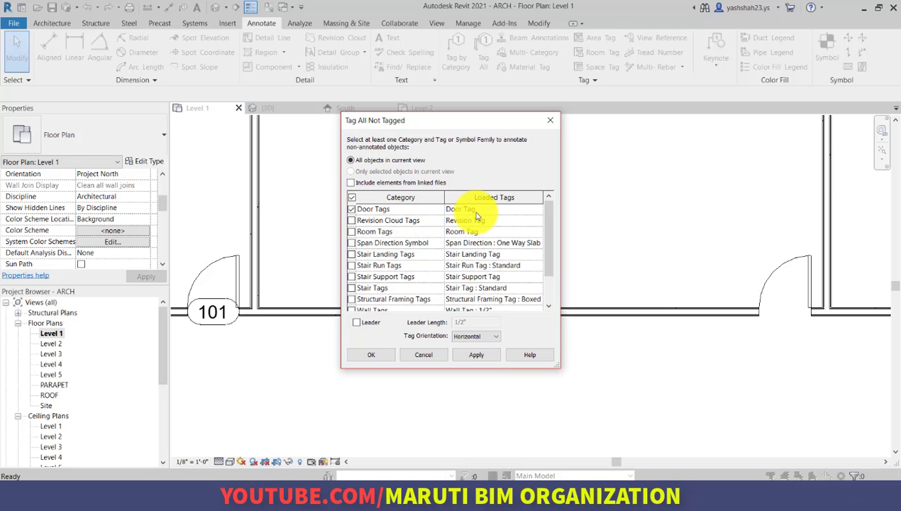
pyautogui.click(374, 355)
pyautogui.scroll(-4, 331, 305)
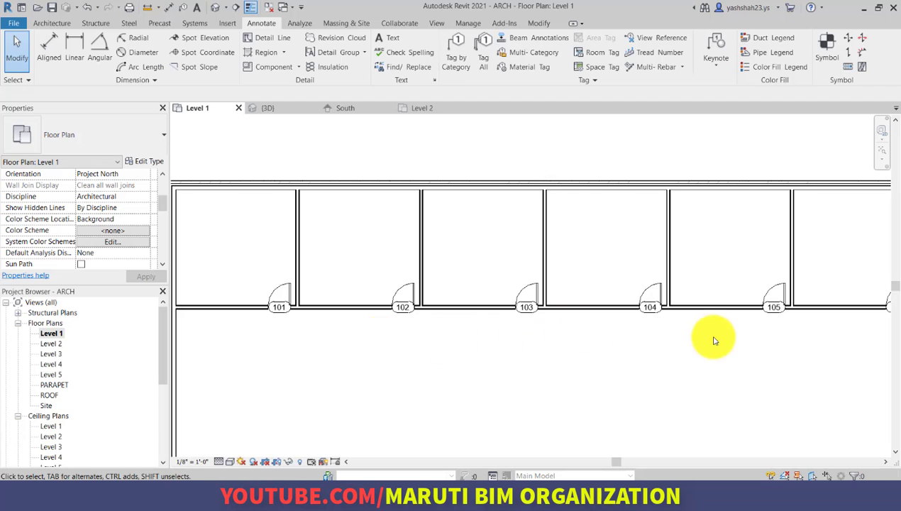
pyautogui.moveTo(715, 341); pyautogui.dragTo(412, 368, button='middle')
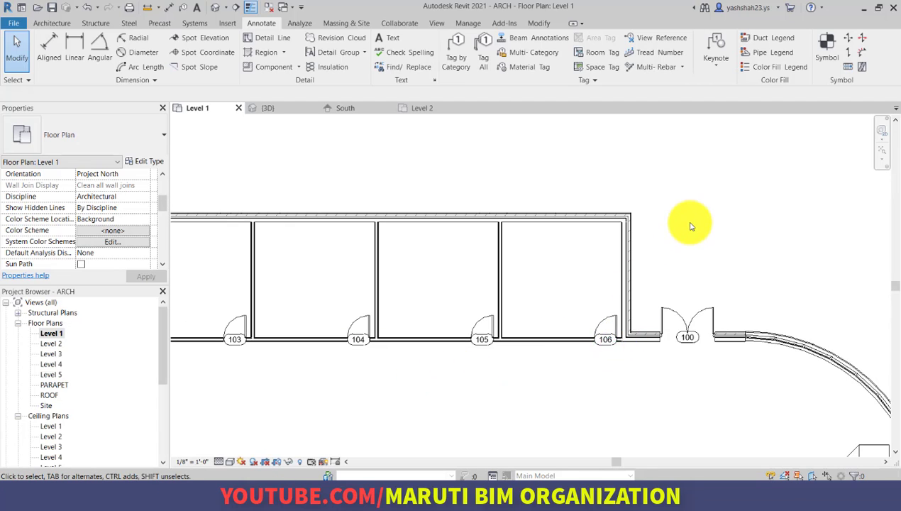
# - Open the Level 2 floor plan at the curved wall closing the corridor
pyautogui.scroll(-2, 692, 226)
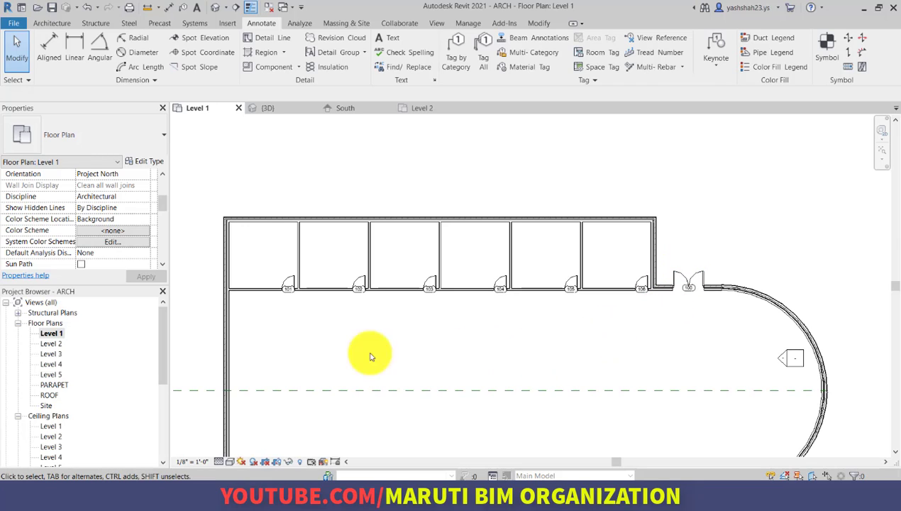
pyautogui.scroll(-1, 93, 397)
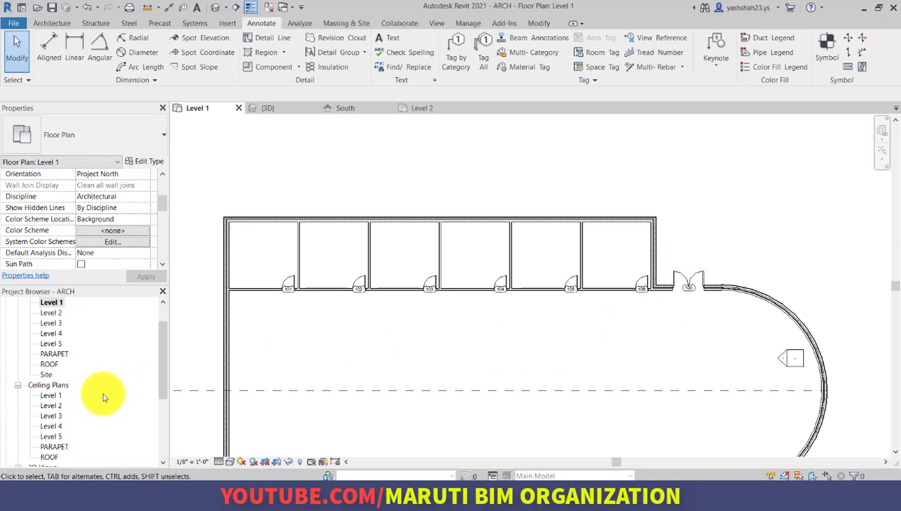
pyautogui.scroll(1, 57, 352)
pyautogui.scroll(1, 57, 350)
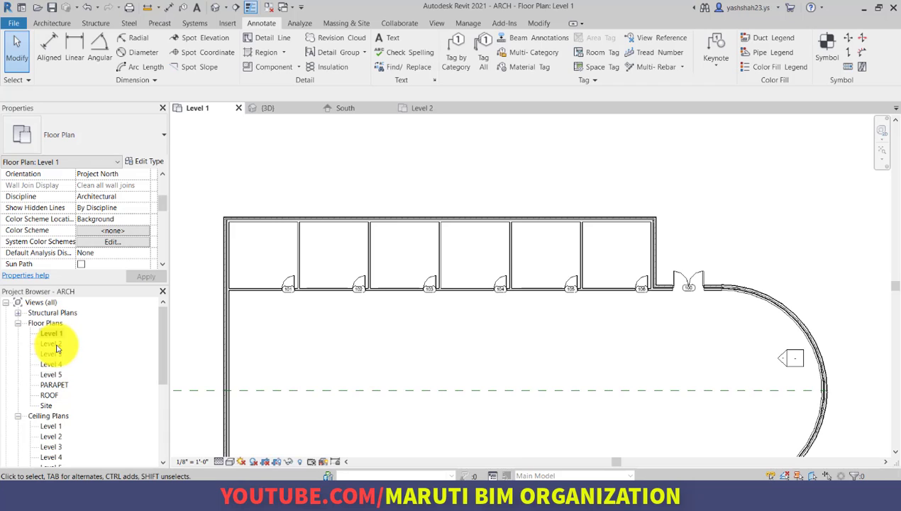
pyautogui.doubleClick(56, 345)
pyautogui.scroll(3, 584, 259)
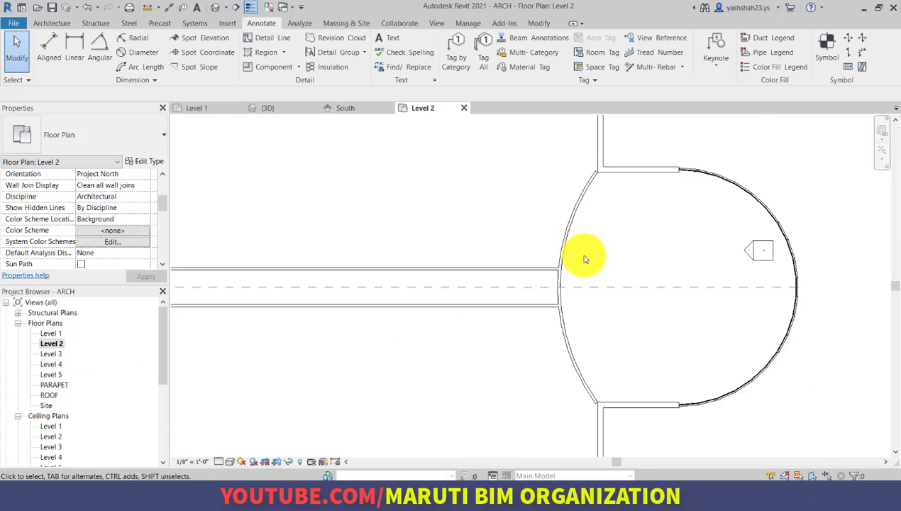
pyautogui.scroll(4, 568, 298)
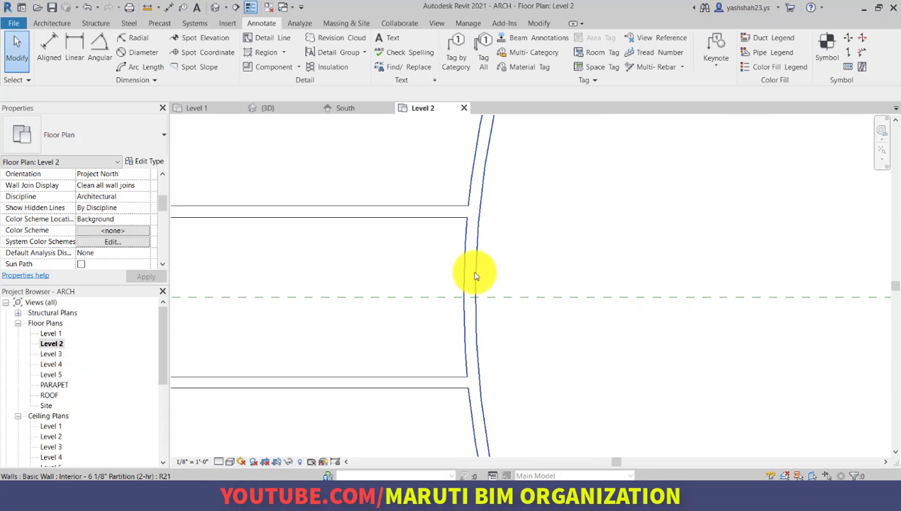
# - Start placing a door and load the Door-Passage-Double-Flush family from the Commercial doors folder with type 68" x 80"
pyautogui.click(56, 23)
pyautogui.click(70, 47)
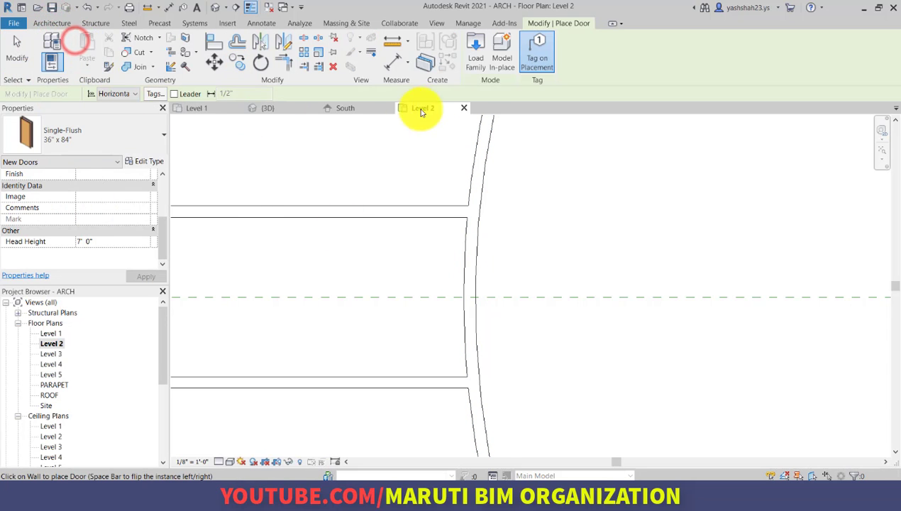
pyautogui.click(472, 62)
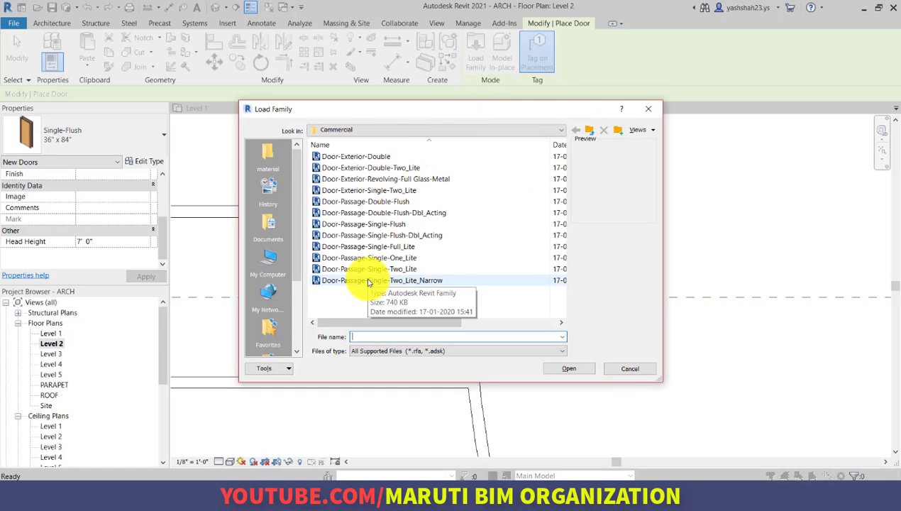
pyautogui.click(589, 129)
pyautogui.click(454, 236)
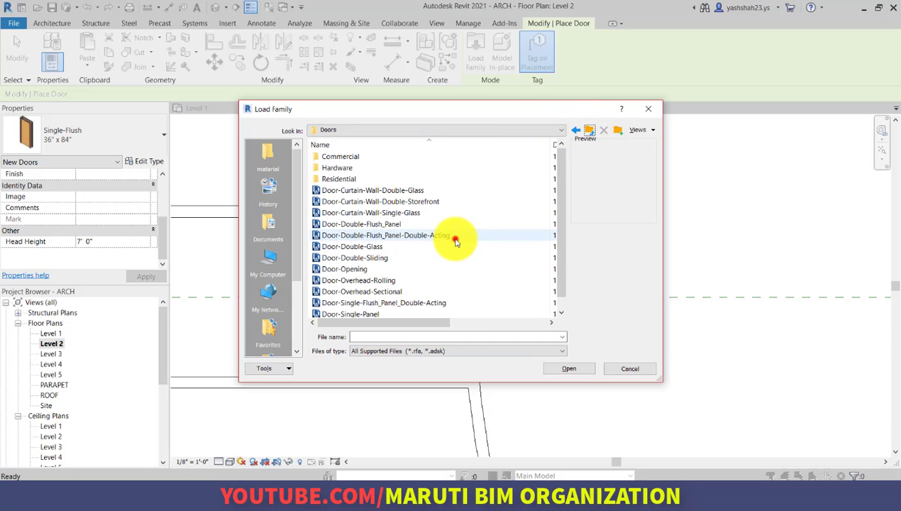
pyautogui.doubleClick(437, 178)
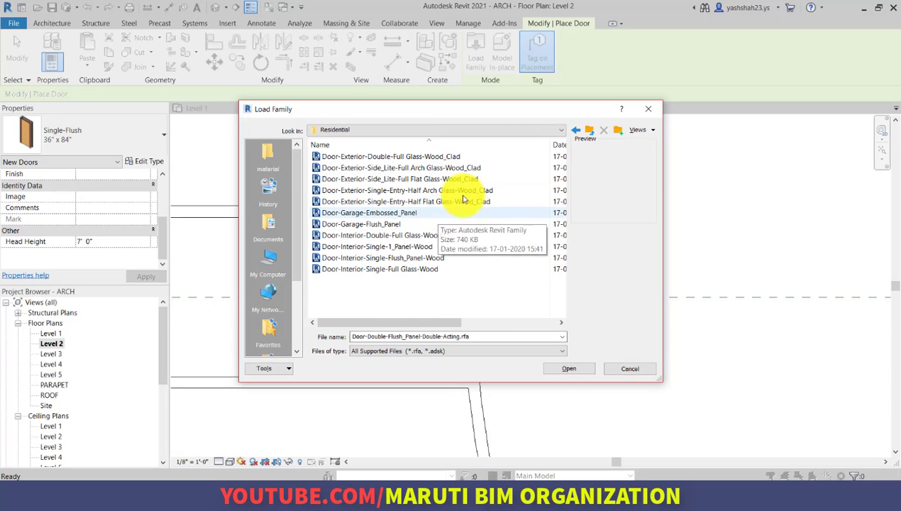
pyautogui.click(575, 130)
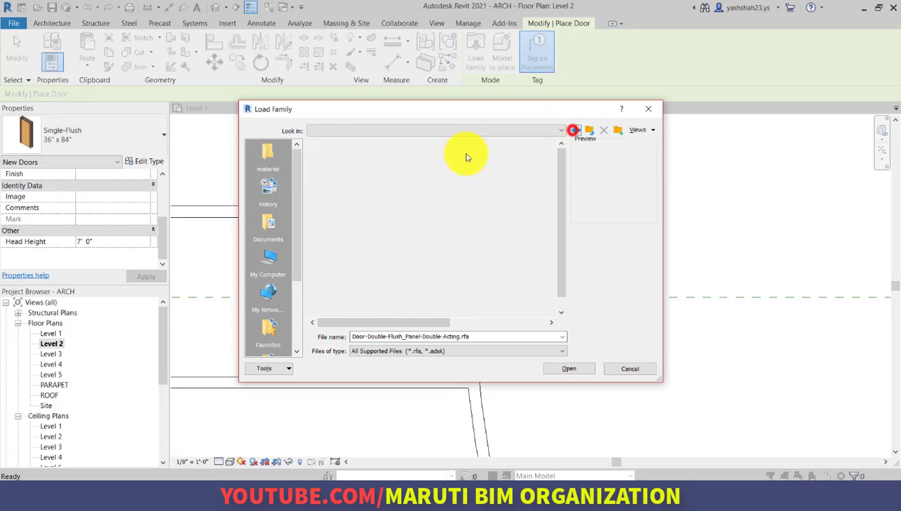
pyautogui.doubleClick(408, 157)
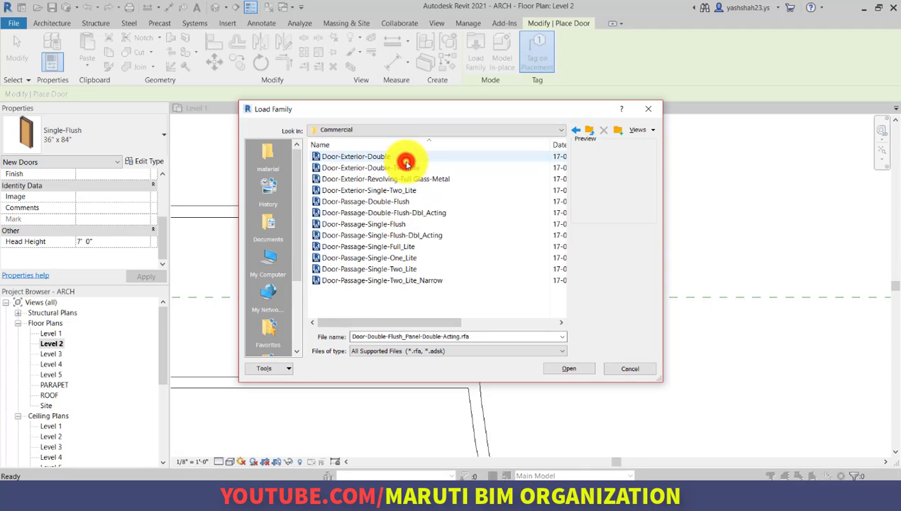
pyautogui.click(413, 203)
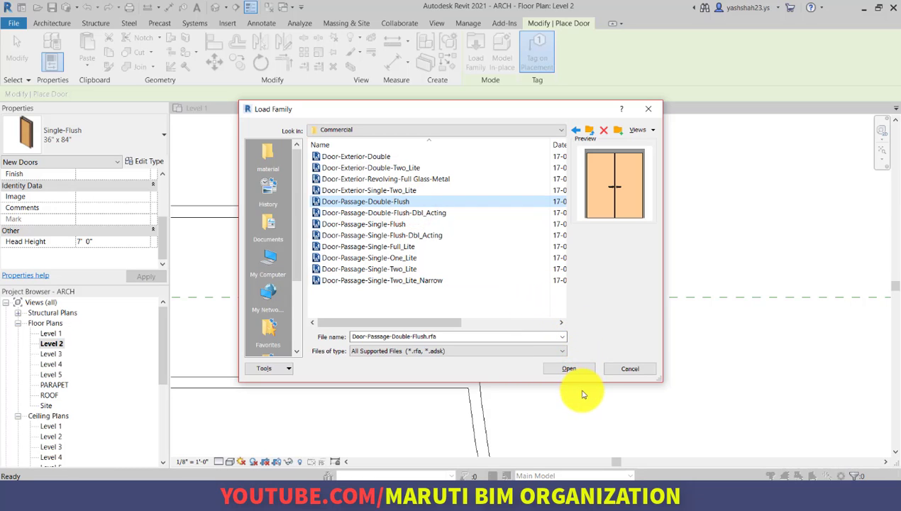
pyautogui.click(573, 368)
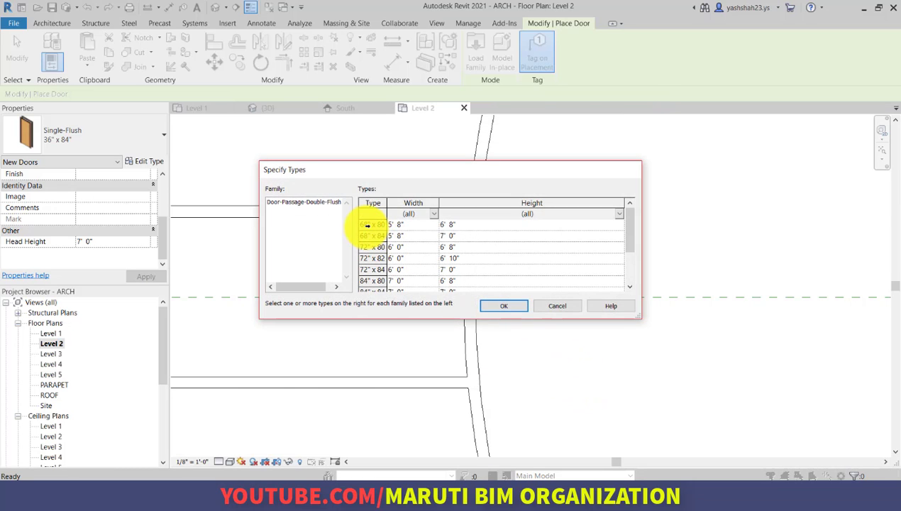
pyautogui.click(366, 226)
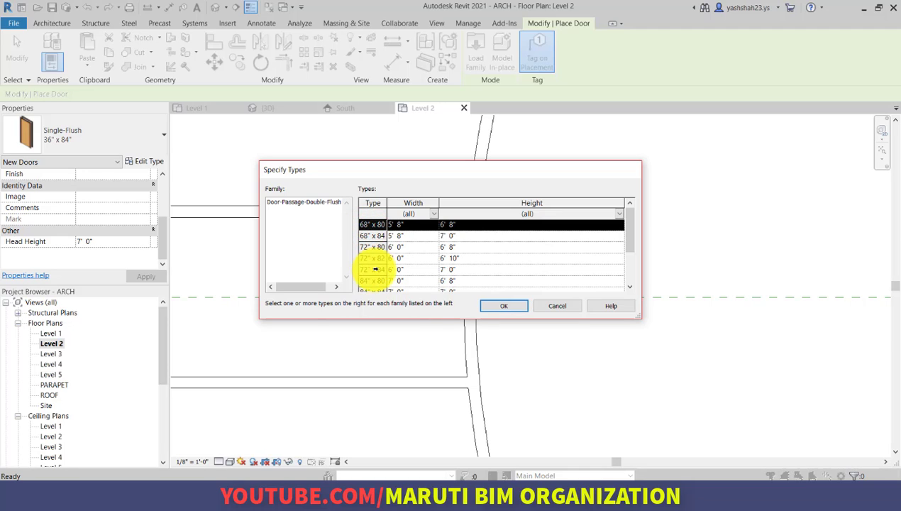
pyautogui.click(498, 311)
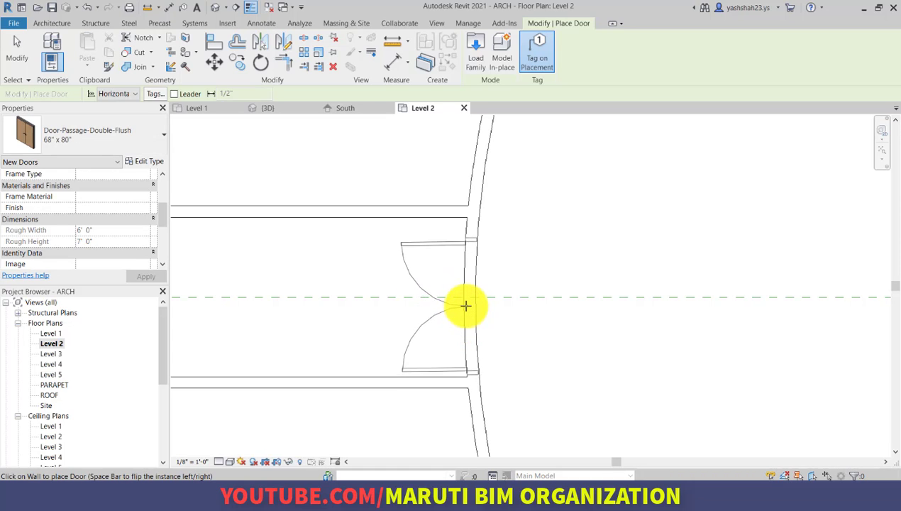
# - Place the double-flush door in the curved wall at the corridor's end, swinging into the corridor, and end door placement
pyautogui.click(466, 305)
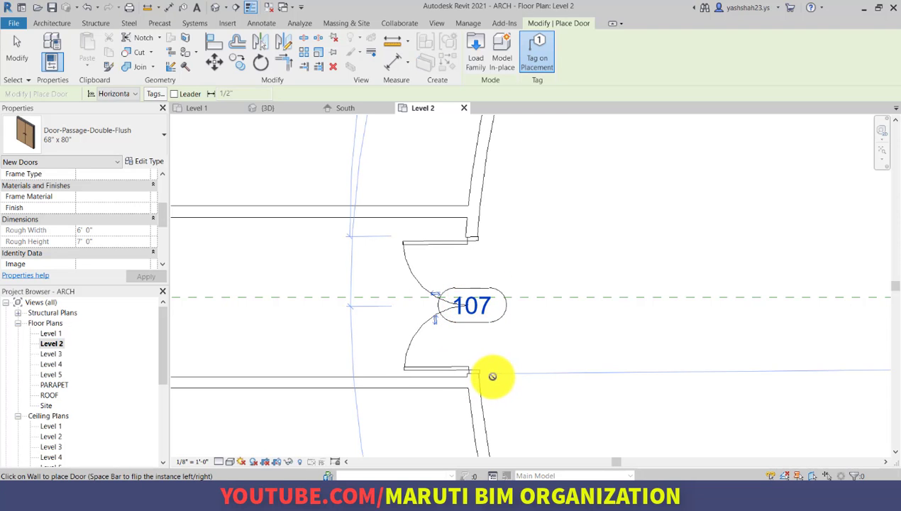
pyautogui.press('Escape')
pyautogui.press('Escape')
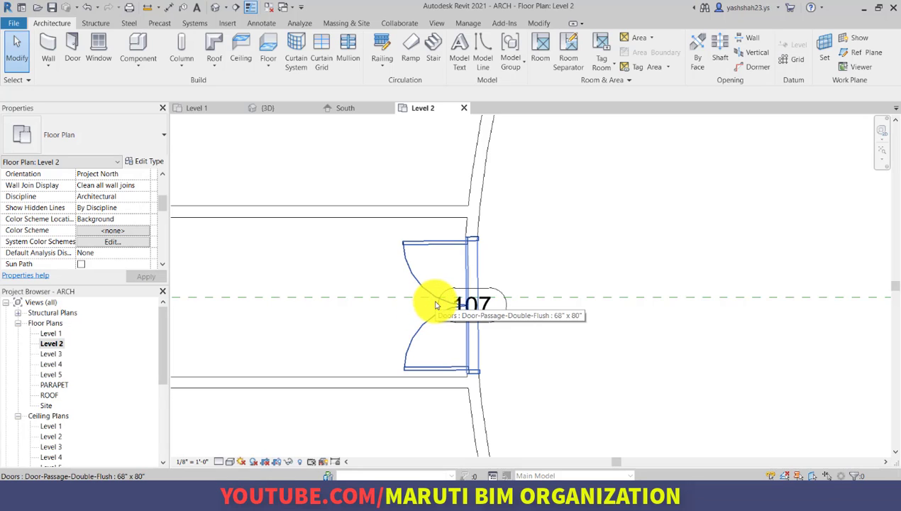
# - Align the double door's centre to the horizontal reference plane along the corridor and lock the alignment
pyautogui.click(542, 25)
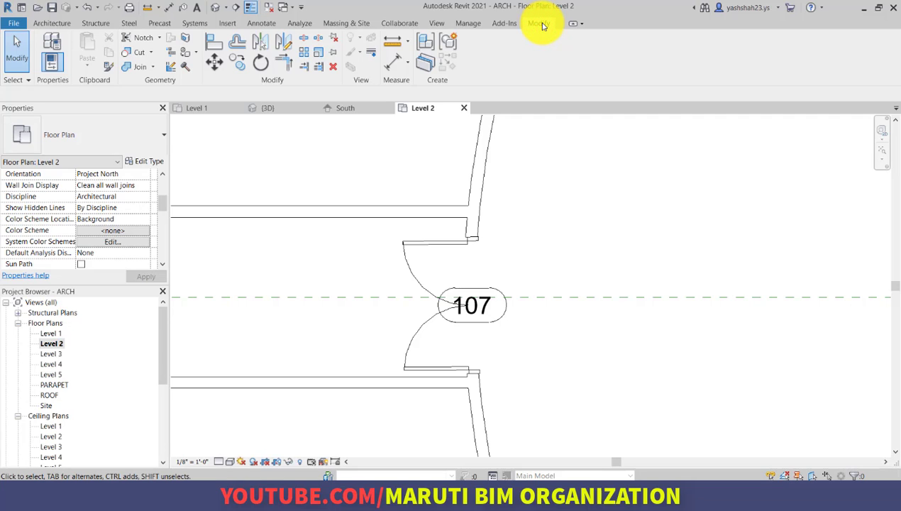
pyautogui.click(215, 54)
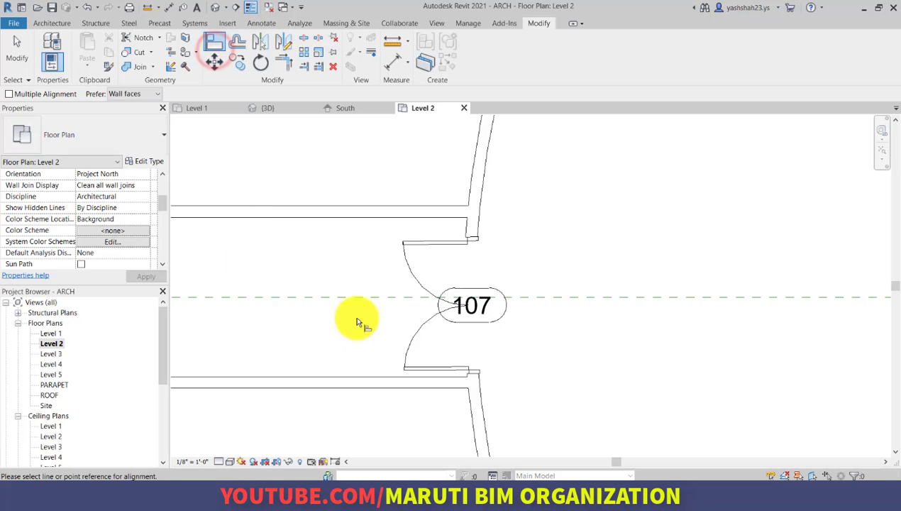
pyautogui.click(354, 297)
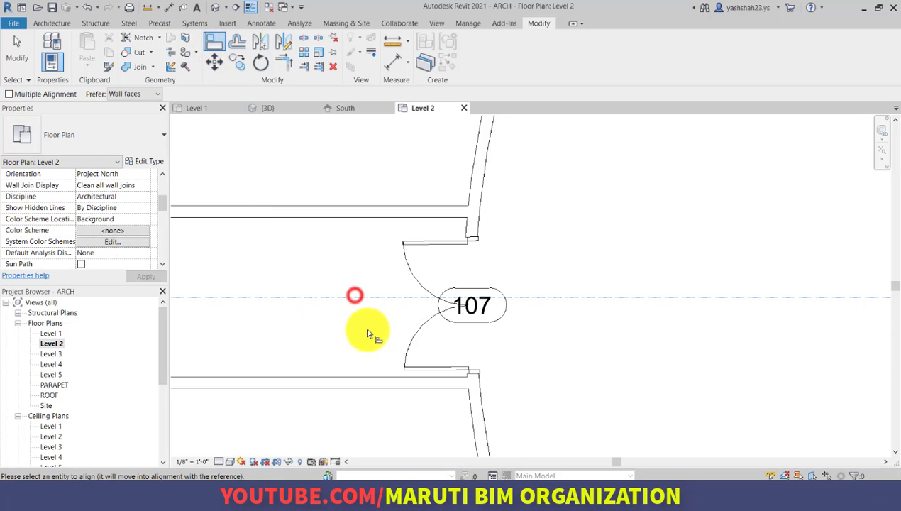
pyautogui.click(424, 311)
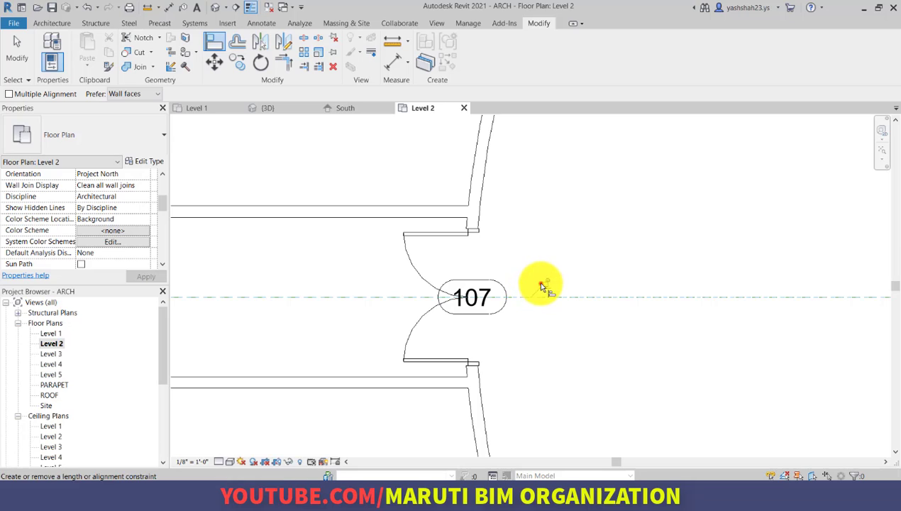
pyautogui.click(544, 283)
pyautogui.press('Escape')
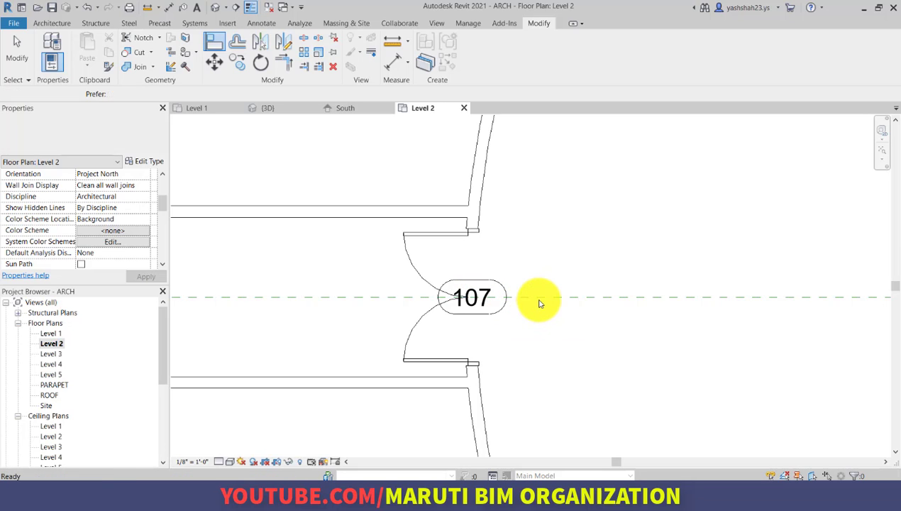
pyautogui.scroll(-2, 539, 287)
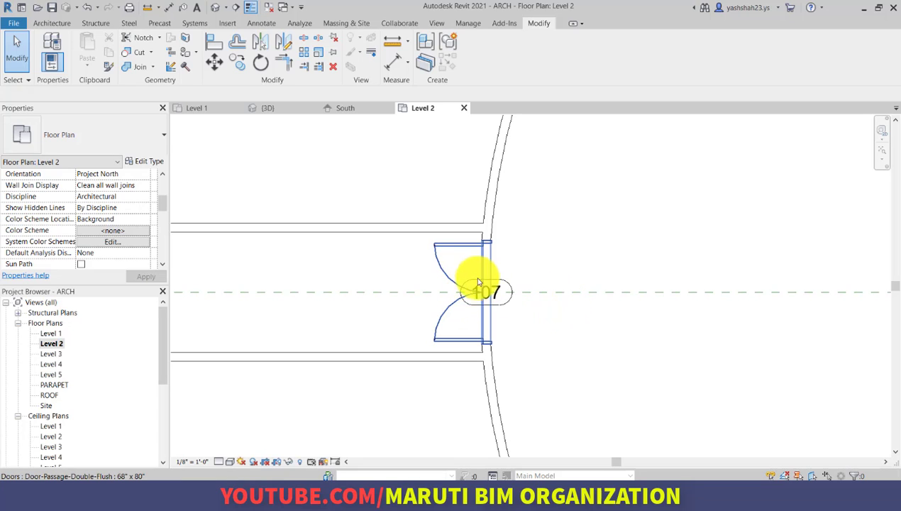
# - Return to the Level 1 floor plan and start placing Fixed 36" x 48" windows with Tag on Placement enabled
pyautogui.doubleClick(55, 336)
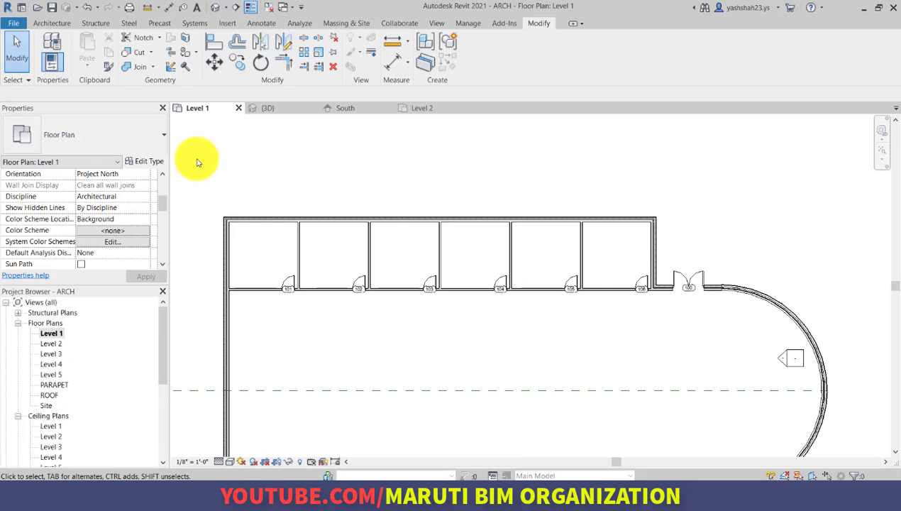
pyautogui.click(49, 23)
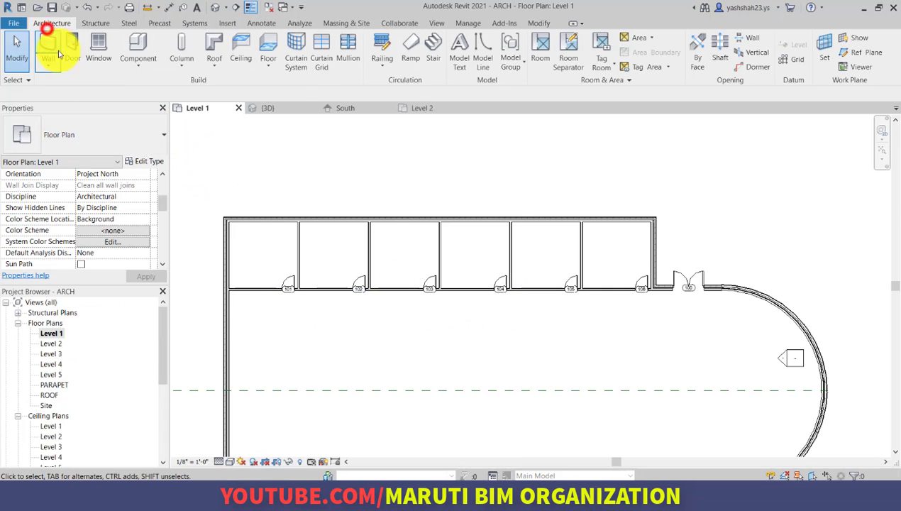
pyautogui.click(96, 63)
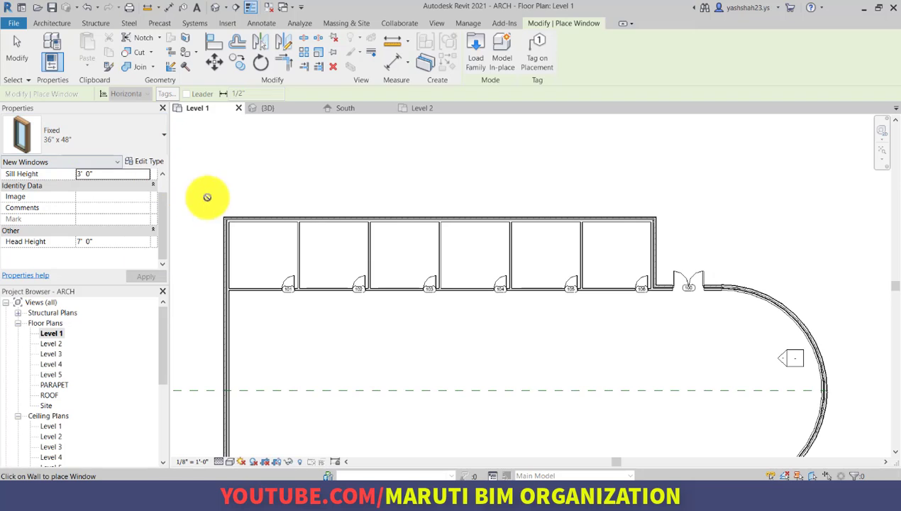
pyautogui.scroll(5, 241, 215)
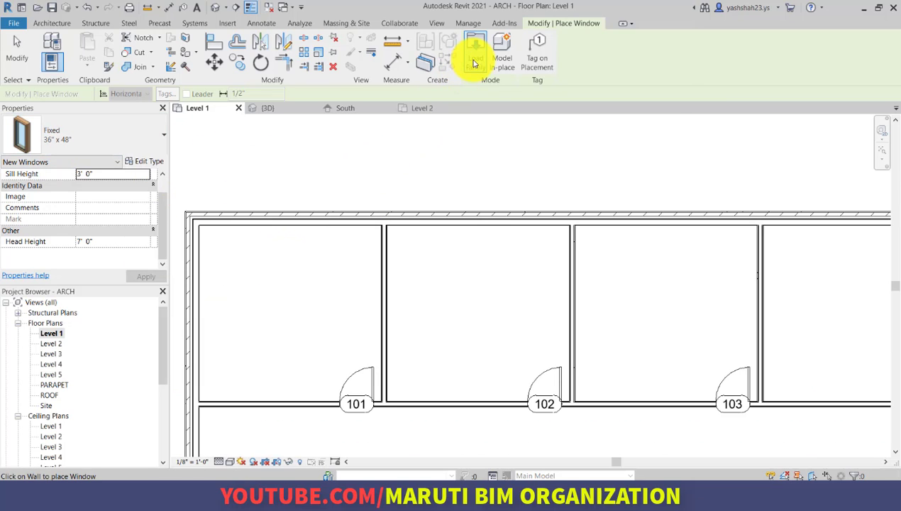
pyautogui.click(541, 60)
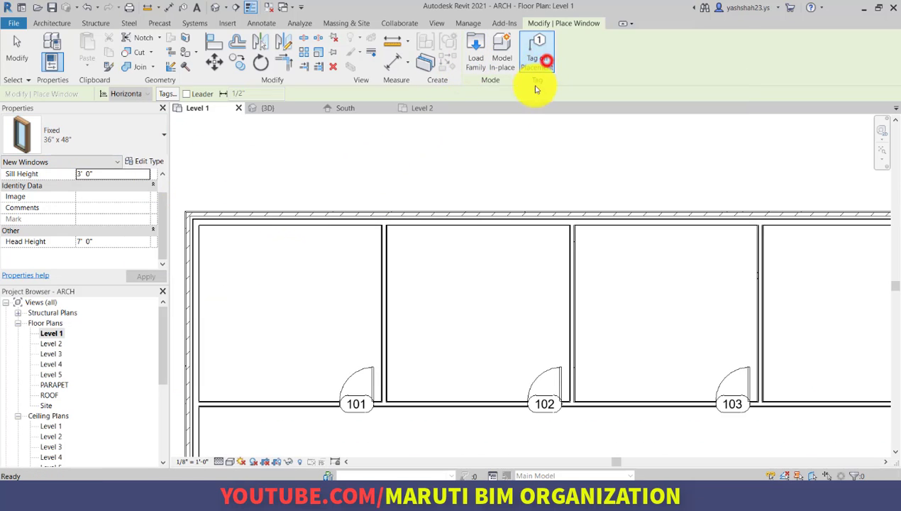
# - Look through the loadable families in the English-Imperial Windows folder and leave without loading any
pyautogui.click(472, 62)
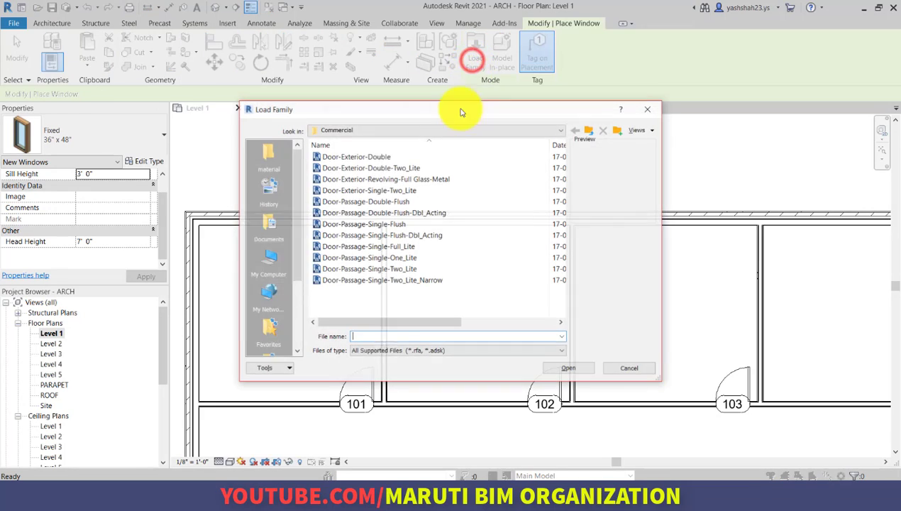
pyautogui.click(590, 130)
pyautogui.click(590, 131)
pyautogui.scroll(-8, 426, 270)
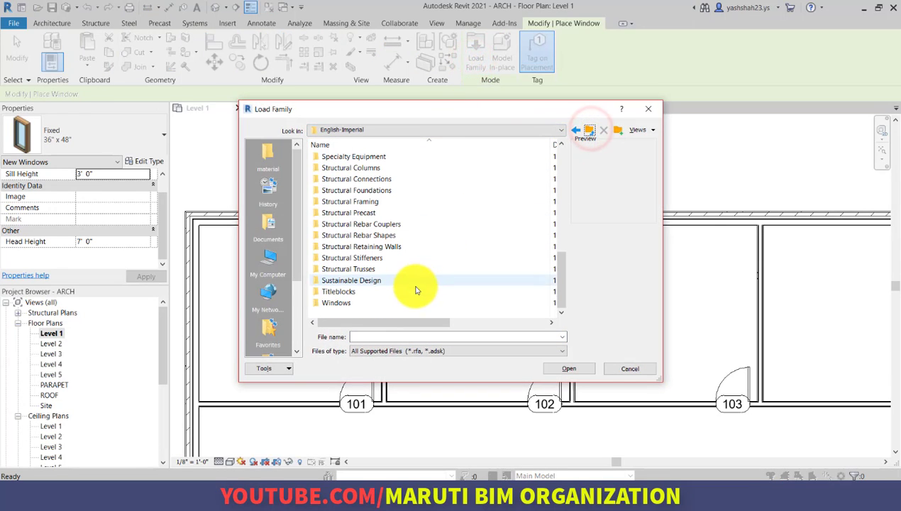
pyautogui.doubleClick(397, 303)
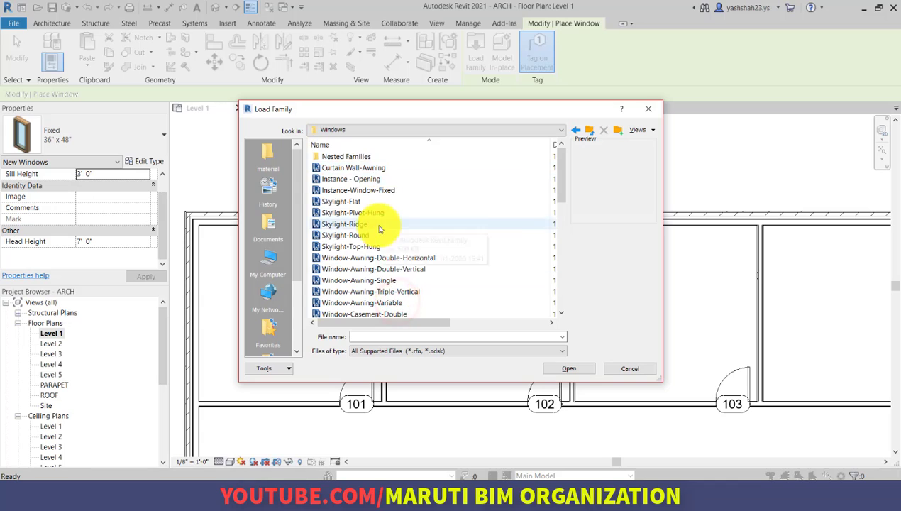
pyautogui.scroll(-3, 383, 241)
pyautogui.scroll(-4, 387, 259)
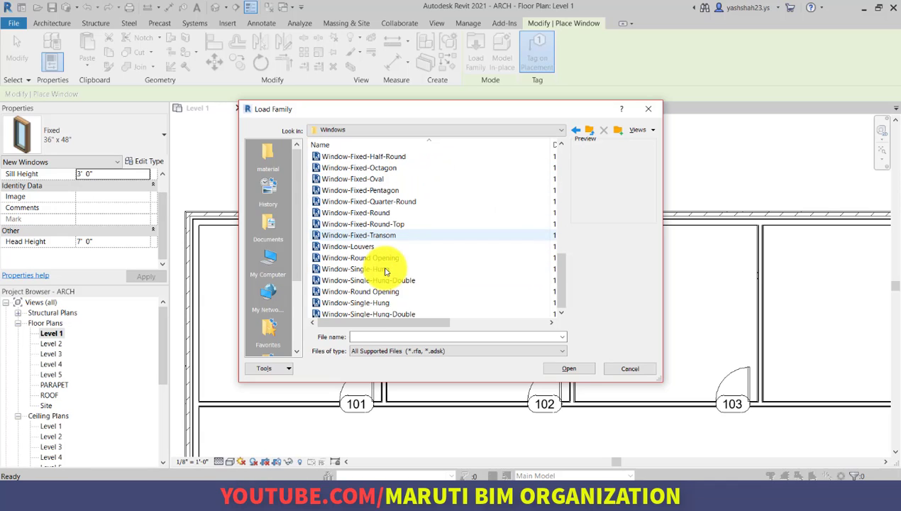
pyautogui.click(627, 367)
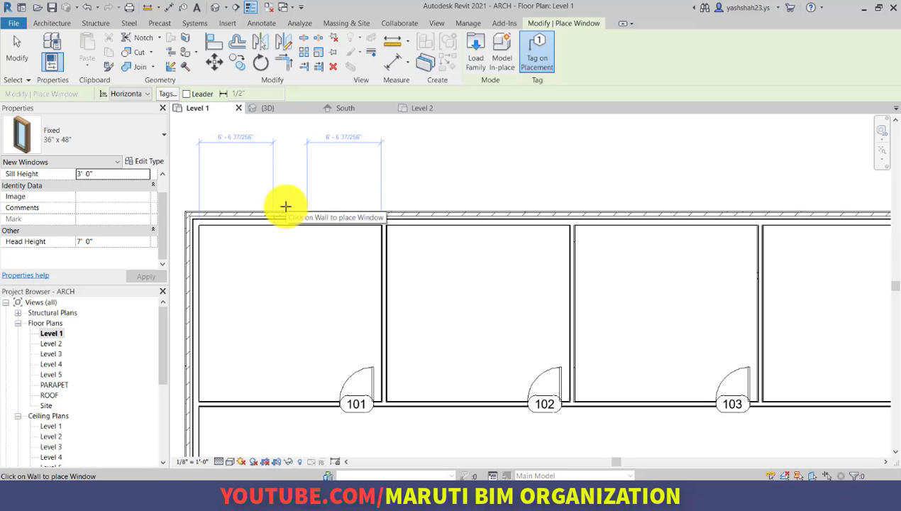
# - Place tagged Fixed 36" x 48" windows in the exterior wall, centred in each of the rooms with doors 101 to 104
pyautogui.click(286, 208)
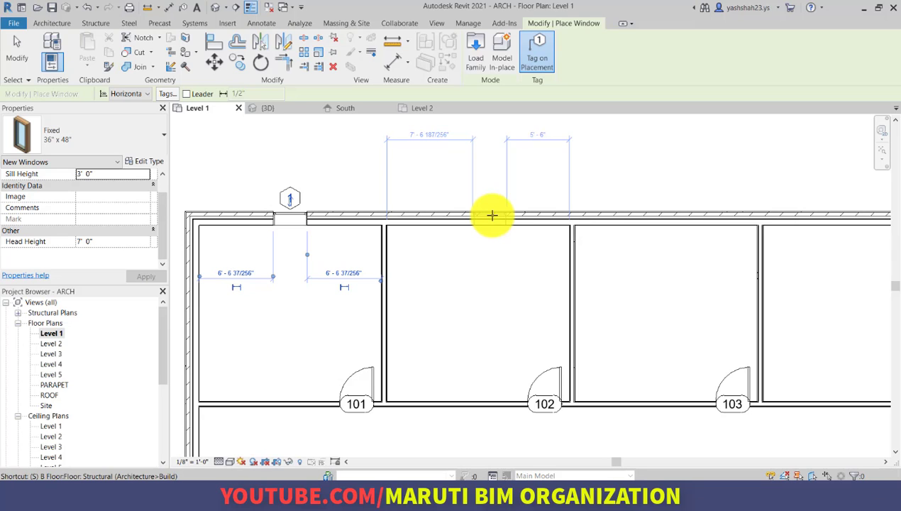
pyautogui.click(493, 214)
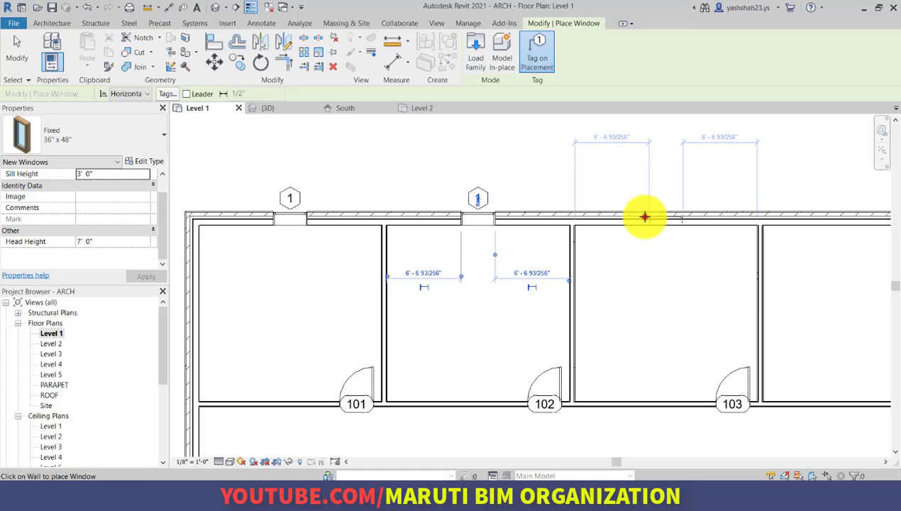
pyautogui.click(644, 216)
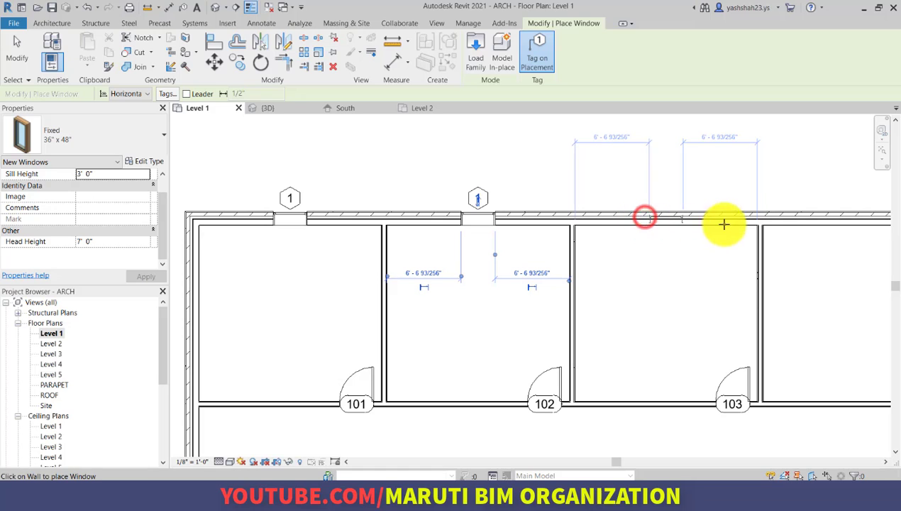
pyautogui.click(817, 218)
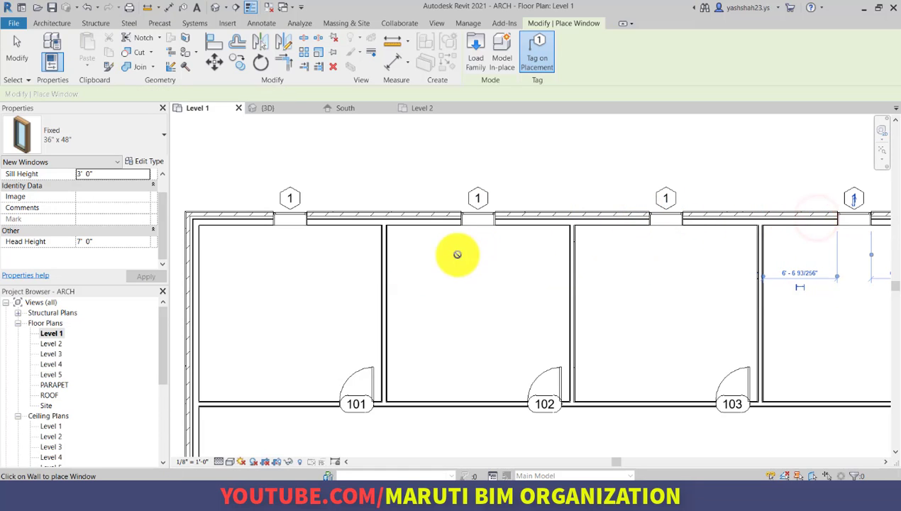
# - Place centred, tagged windows in the exterior wall of the rooms with doors 106 and 105, and end window placement
pyautogui.scroll(-5, 527, 262)
pyautogui.scroll(5, 720, 246)
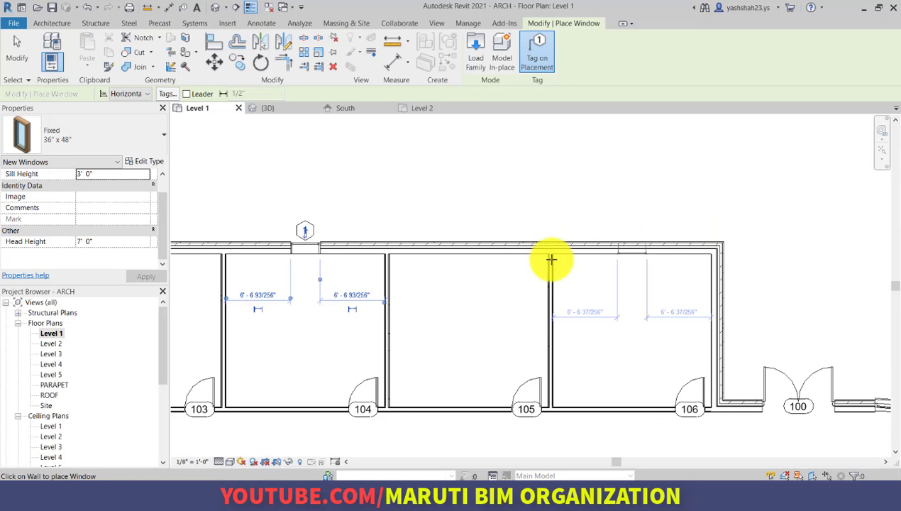
pyautogui.click(653, 243)
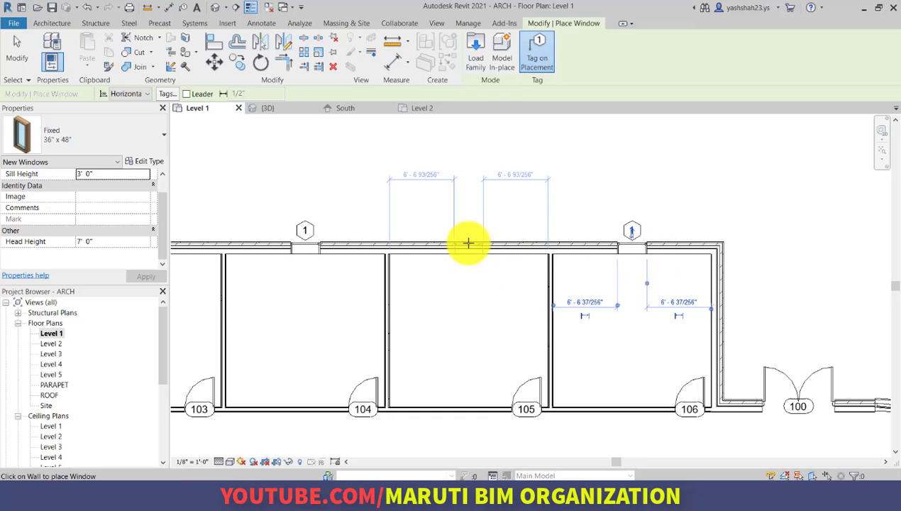
pyautogui.click(468, 243)
pyautogui.scroll(-4, 571, 193)
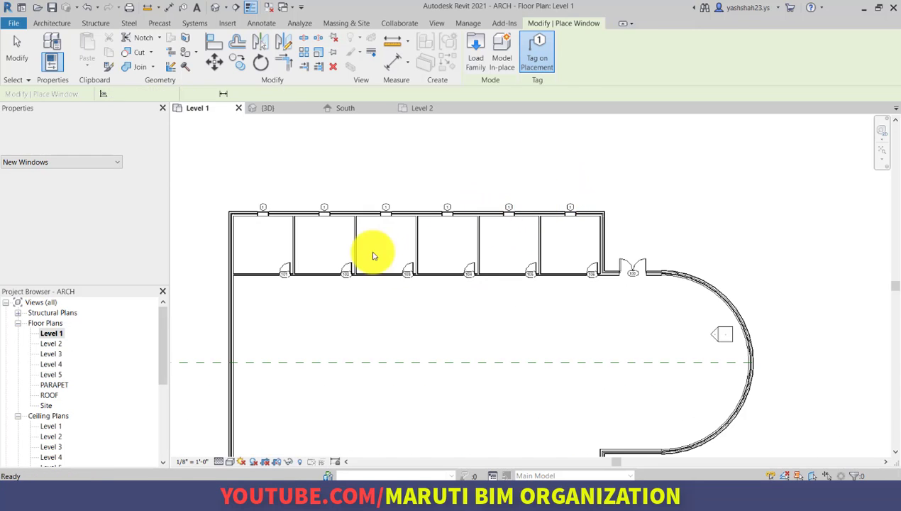
pyautogui.press('Escape')
pyautogui.press('Escape')
# - Select the six rooms' windows, doors, tags and interior partition walls plus double door 100, and open the selection filter
pyautogui.scroll(5, 287, 223)
pyautogui.scroll(-3, 388, 234)
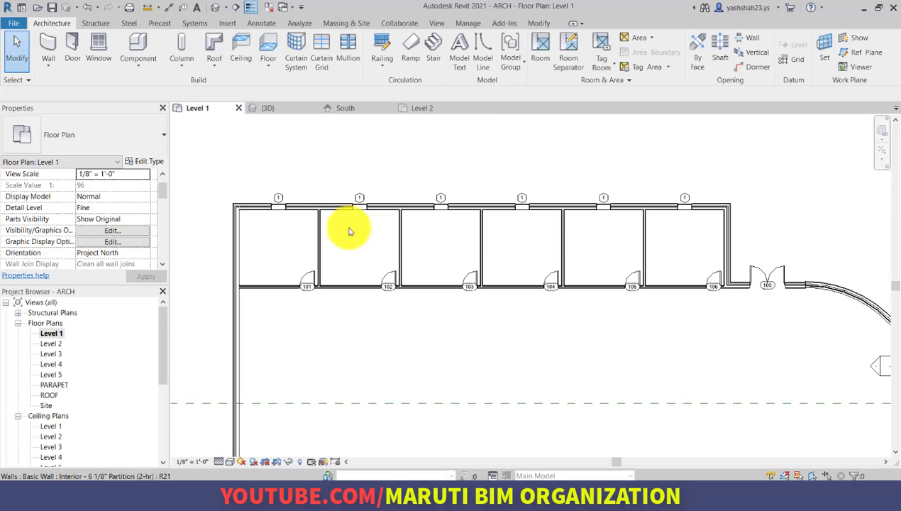
pyautogui.moveTo(256, 165); pyautogui.dragTo(701, 237)
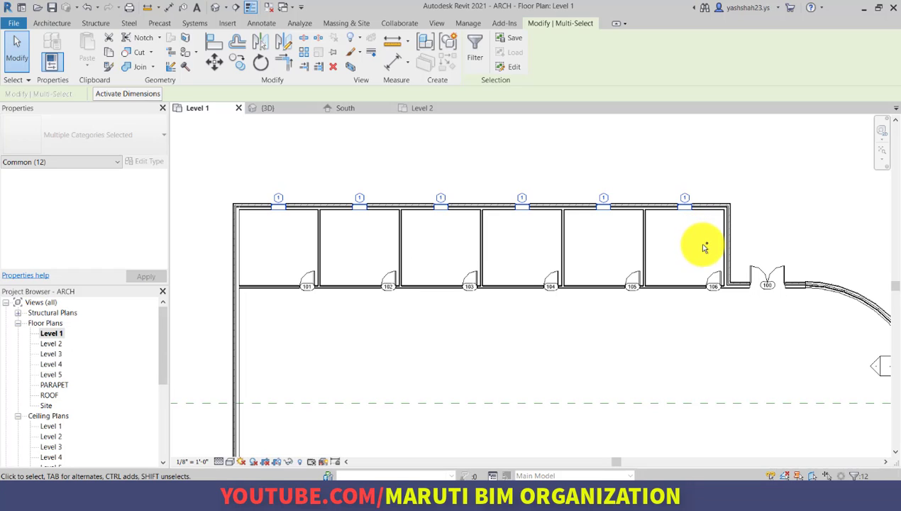
pyautogui.moveTo(713, 246); pyautogui.dragTo(286, 323)
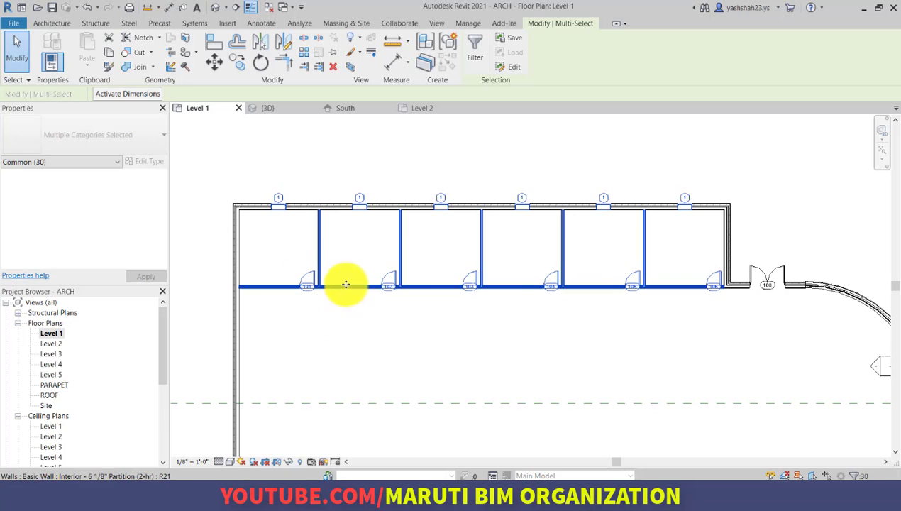
pyautogui.keyDown('ctrl'); pyautogui.click(770, 271); pyautogui.keyUp('ctrl')
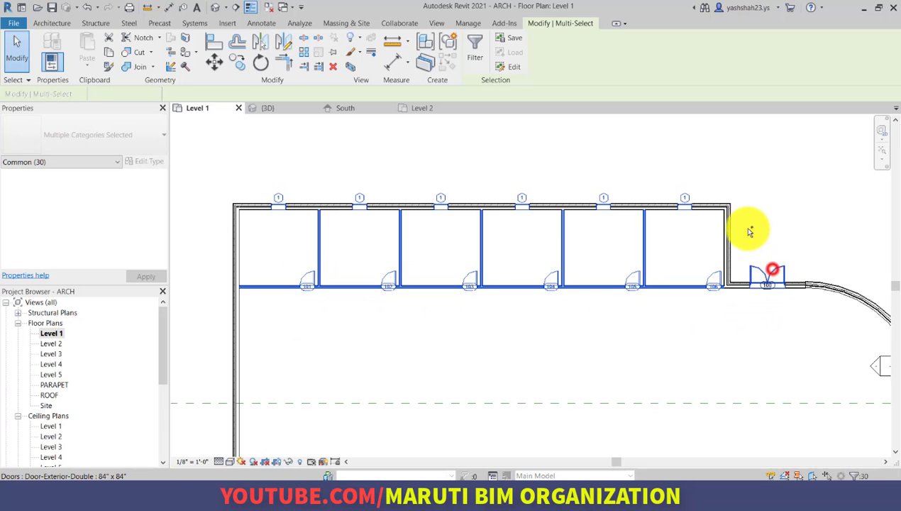
pyautogui.scroll(-3, 629, 190)
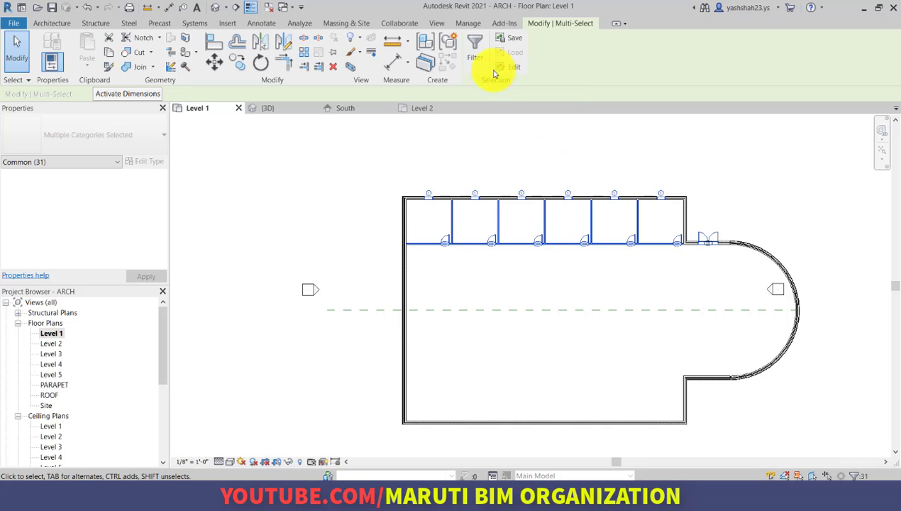
pyautogui.click(474, 51)
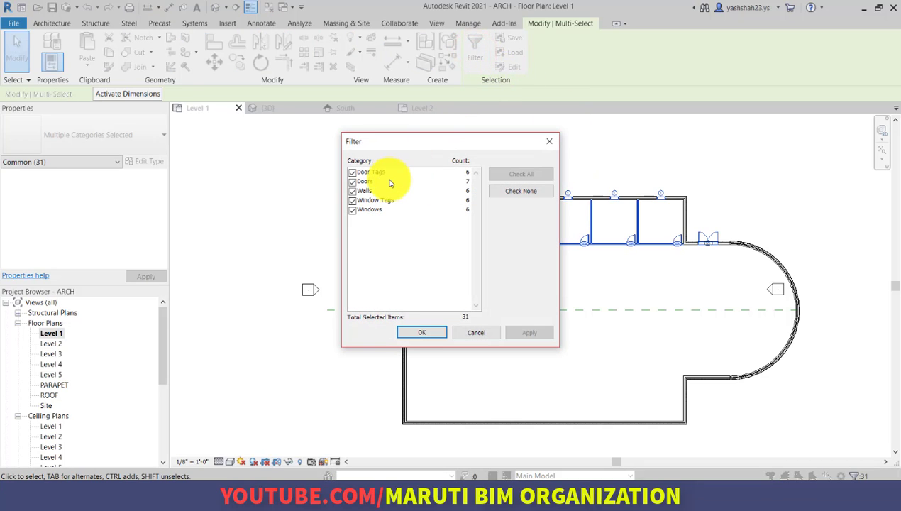